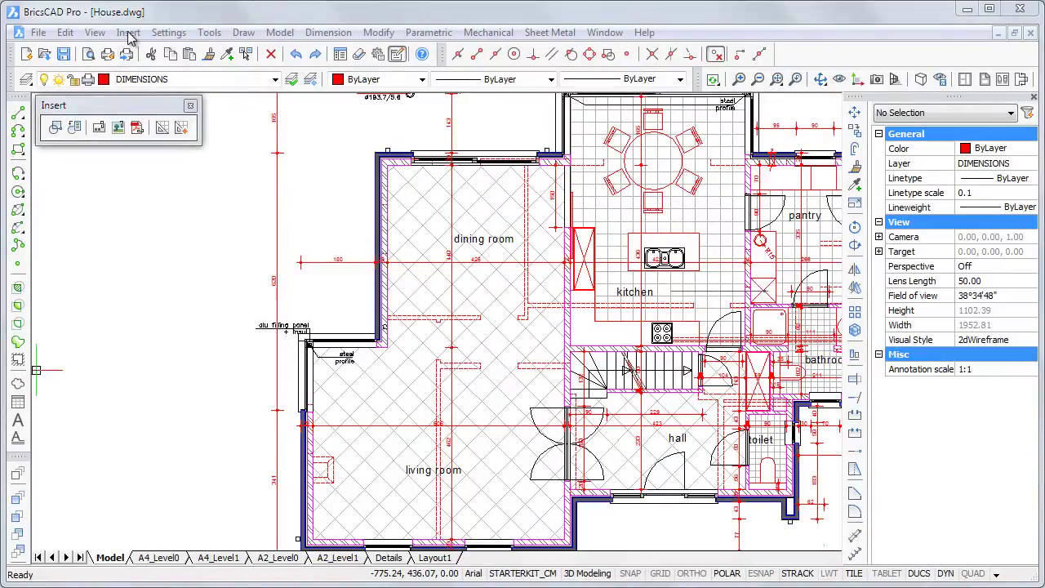
Start the INSERT command and choose the DINING08 dining-table block in the Insert Block dialog.
click(128, 33)
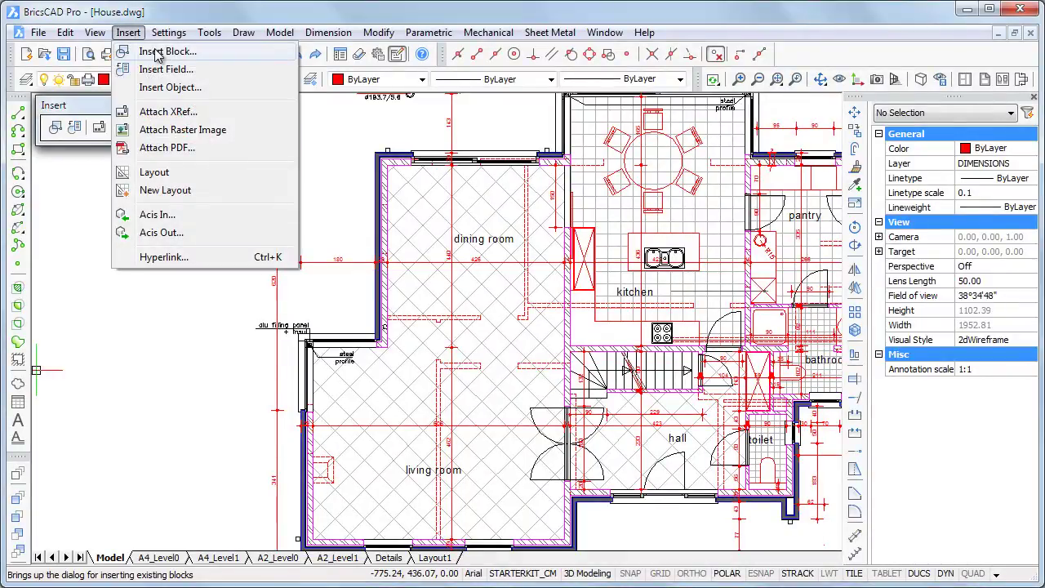
click(78, 175)
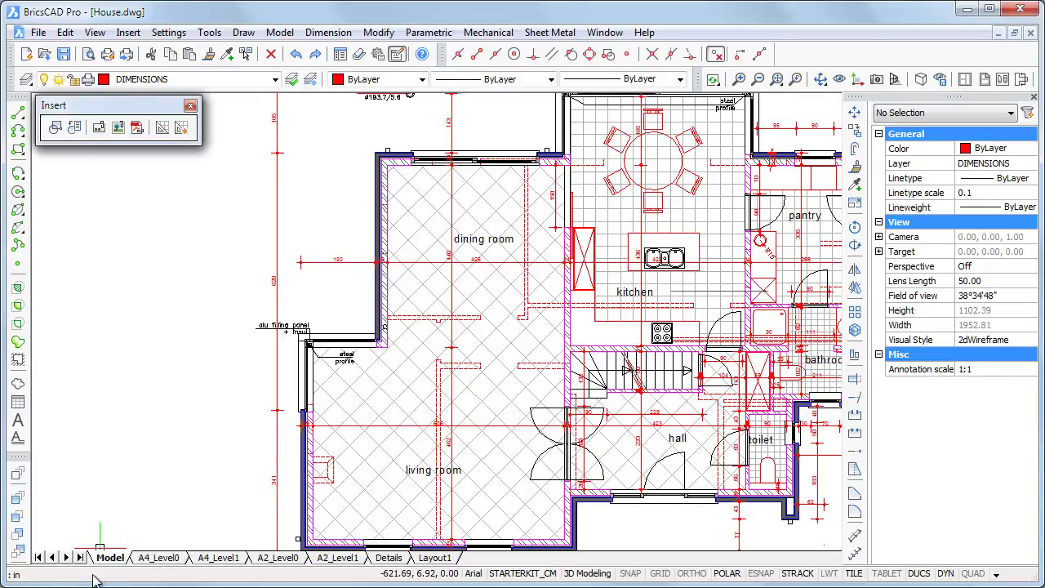
text(rt)
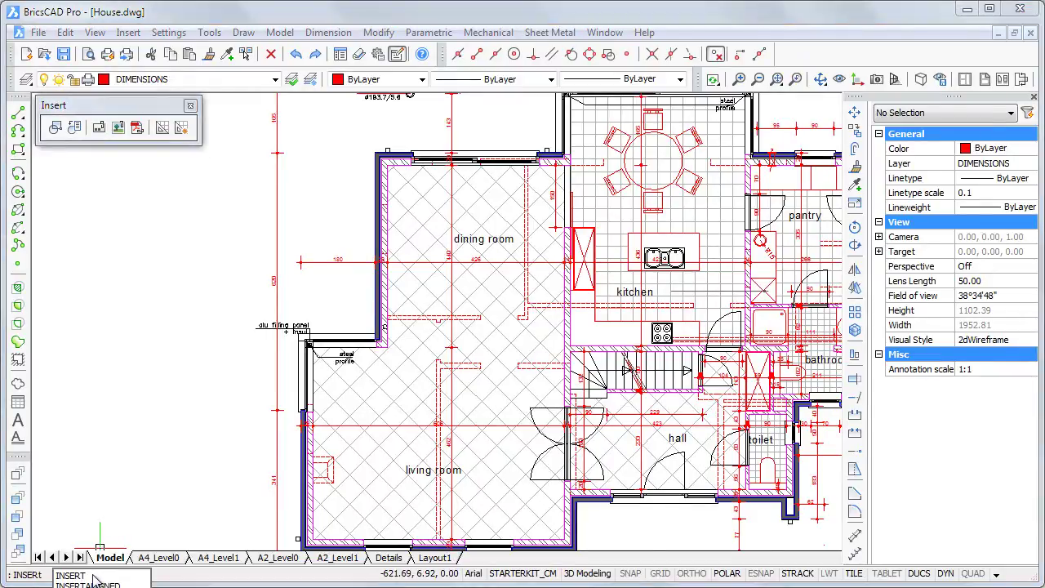
key(Return)
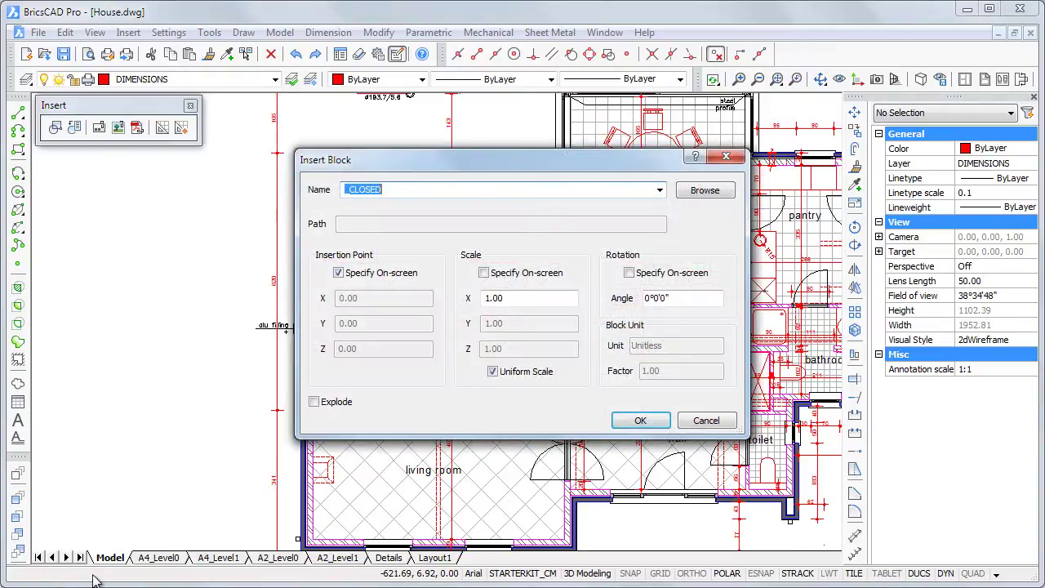
click(660, 191)
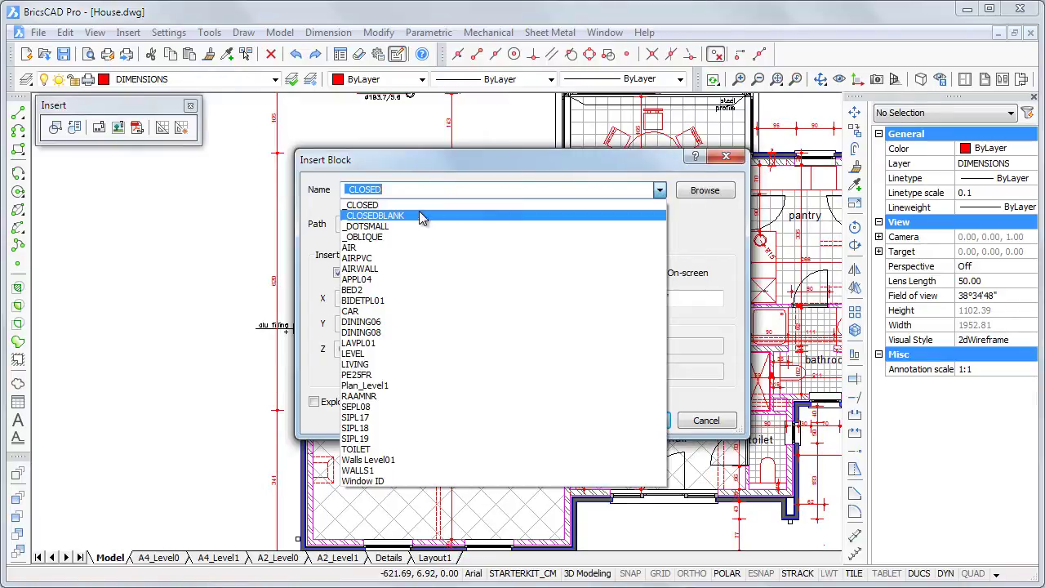
click(386, 335)
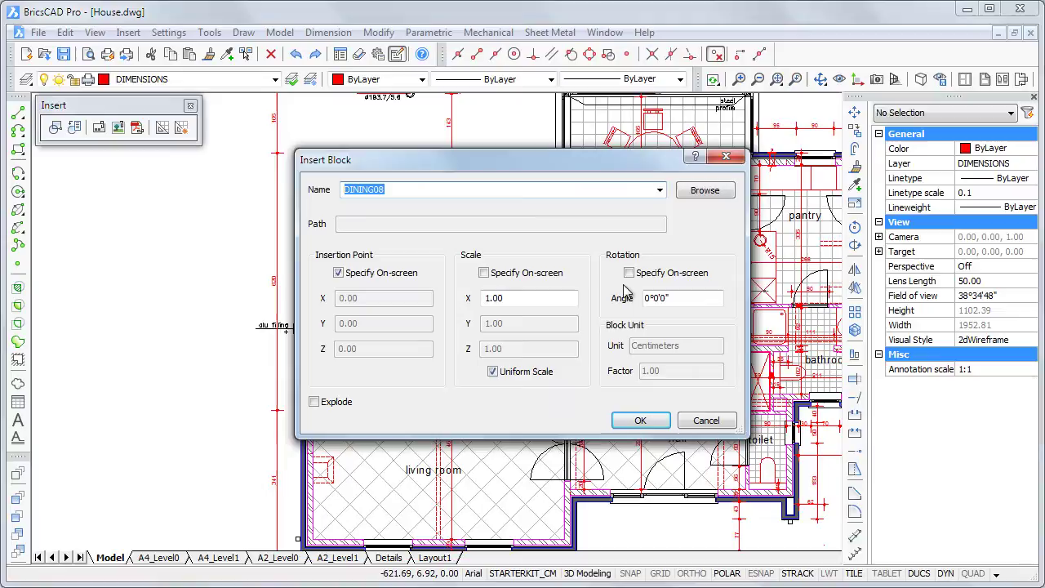
Confirm the insert settings and drop the DINING08 table-and-chairs into the dining room.
click(641, 422)
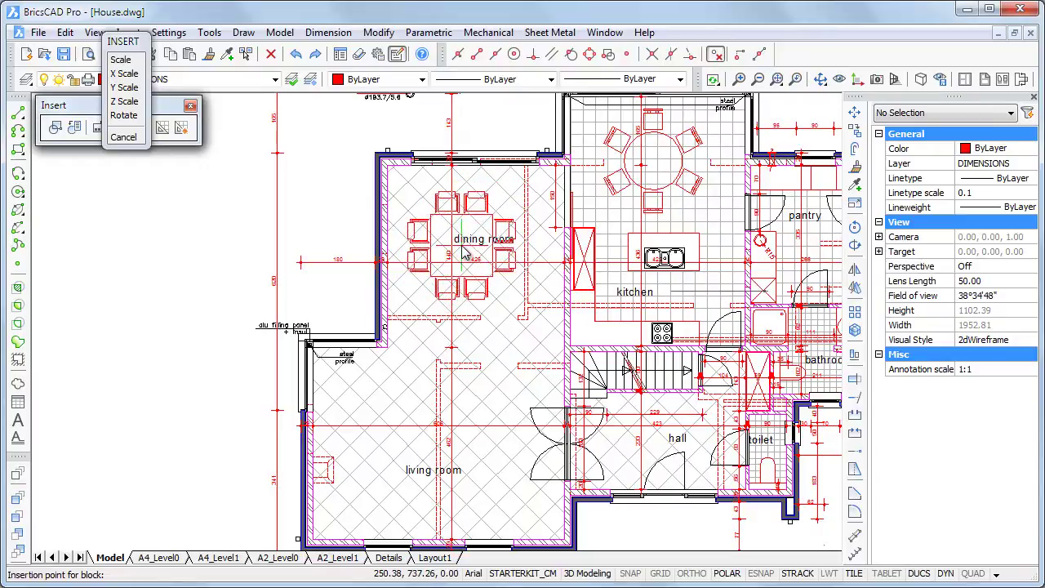
click(463, 252)
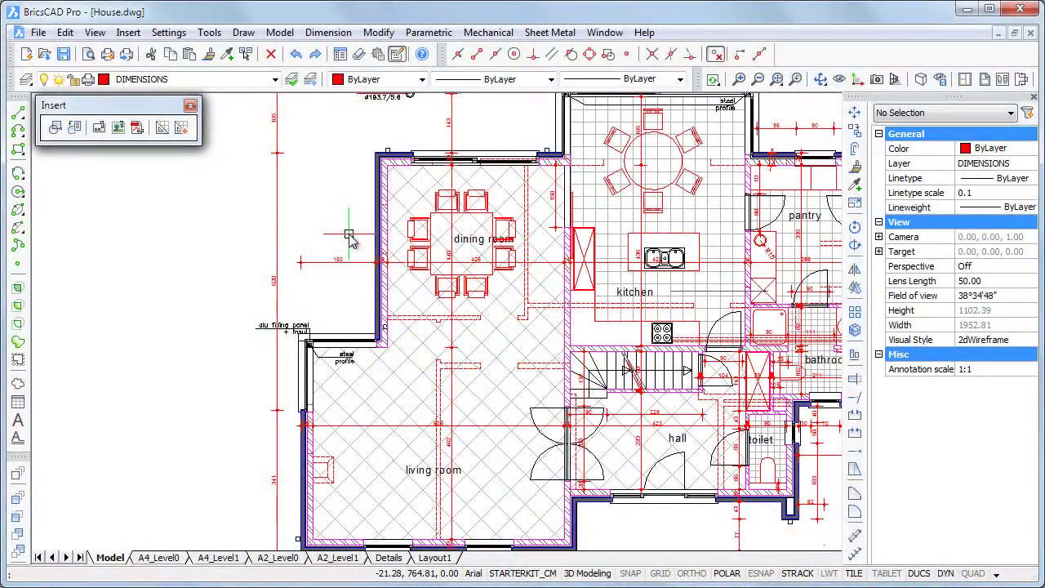
Run INSERT and load Garage.dwg from the Plans folder as the block to insert.
text(insert)
key(Return)
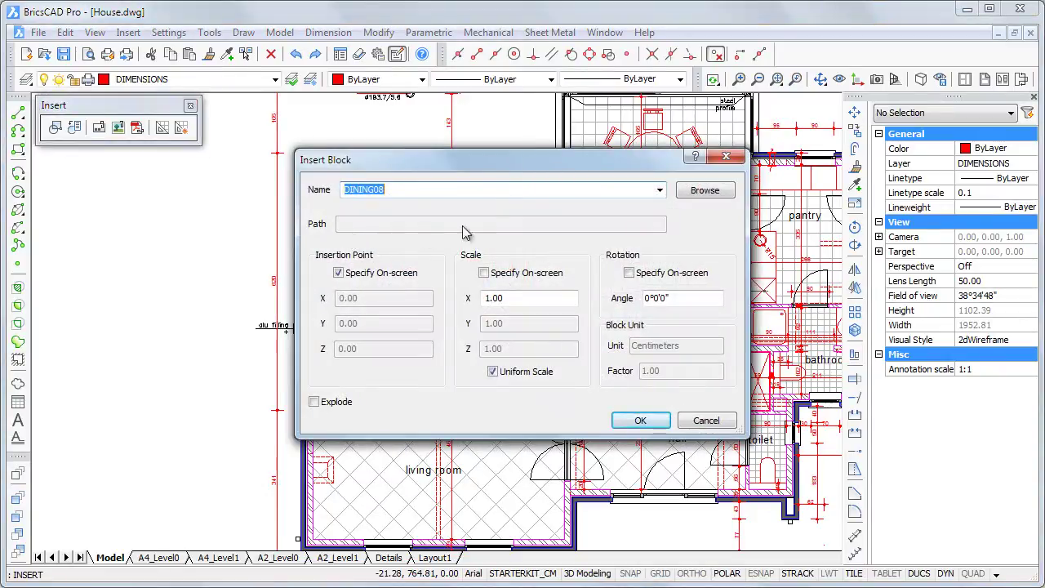
click(698, 191)
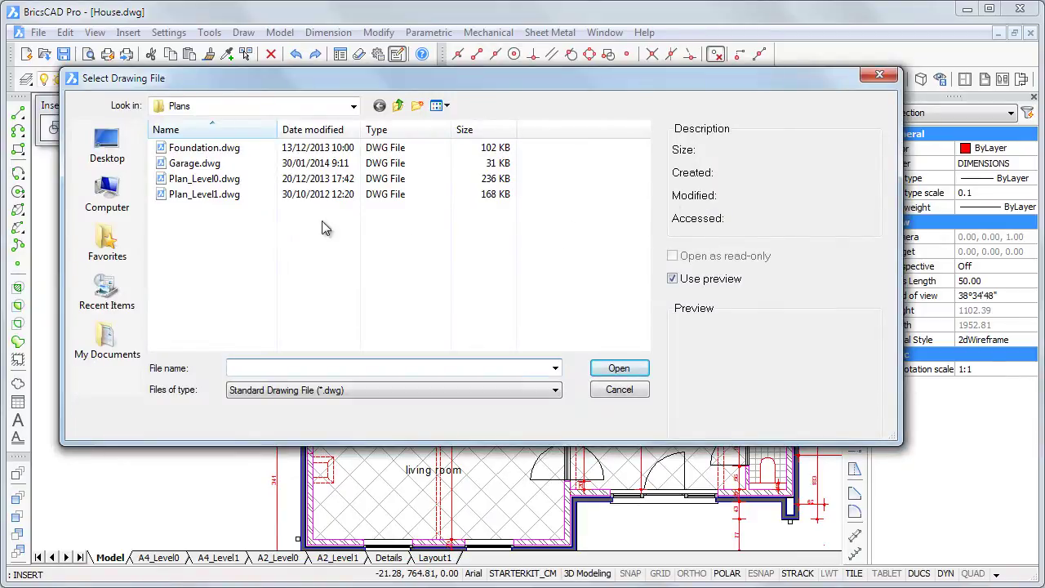
click(196, 164)
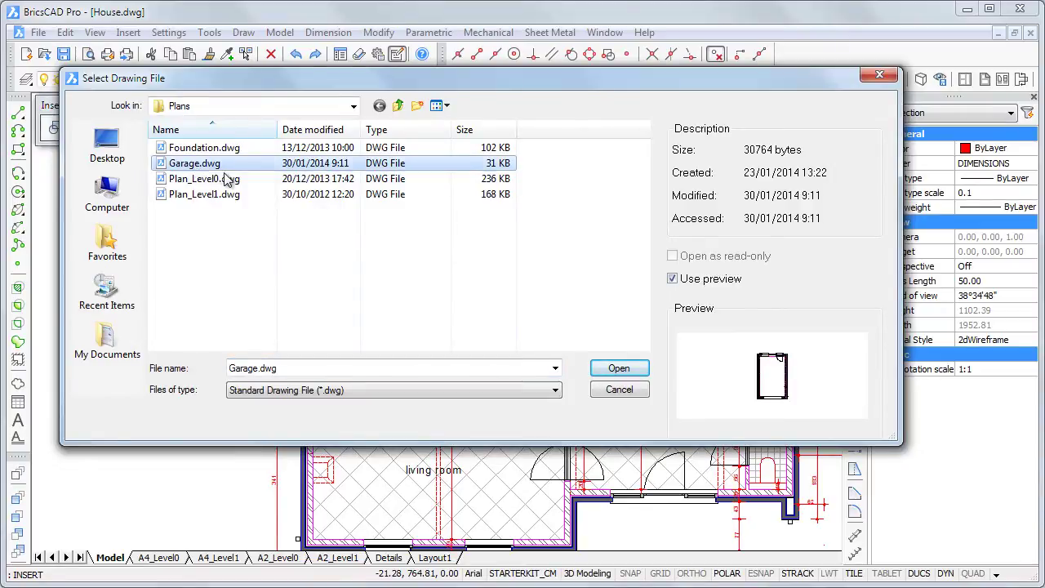
click(617, 369)
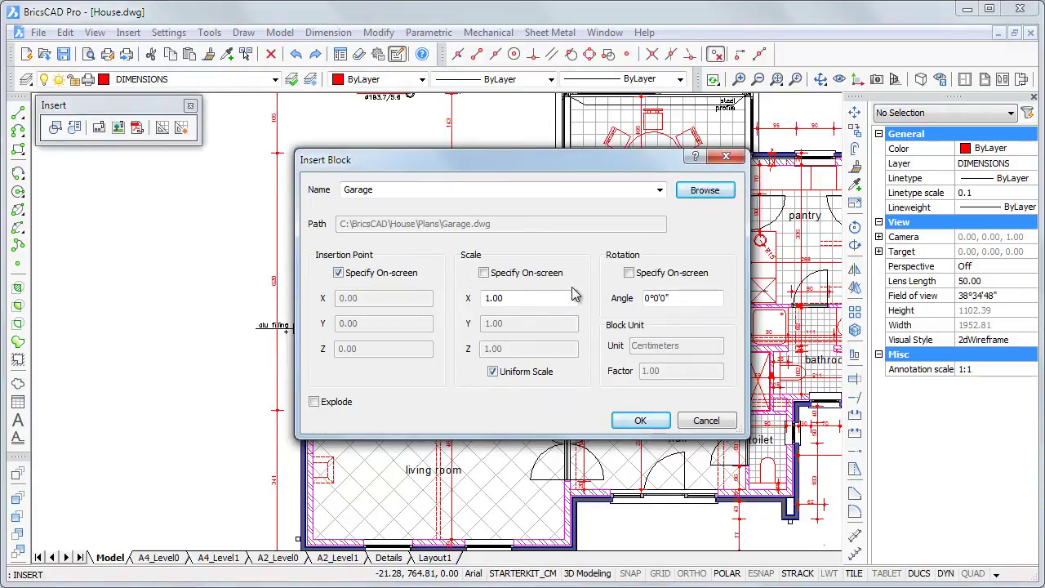
click(641, 421)
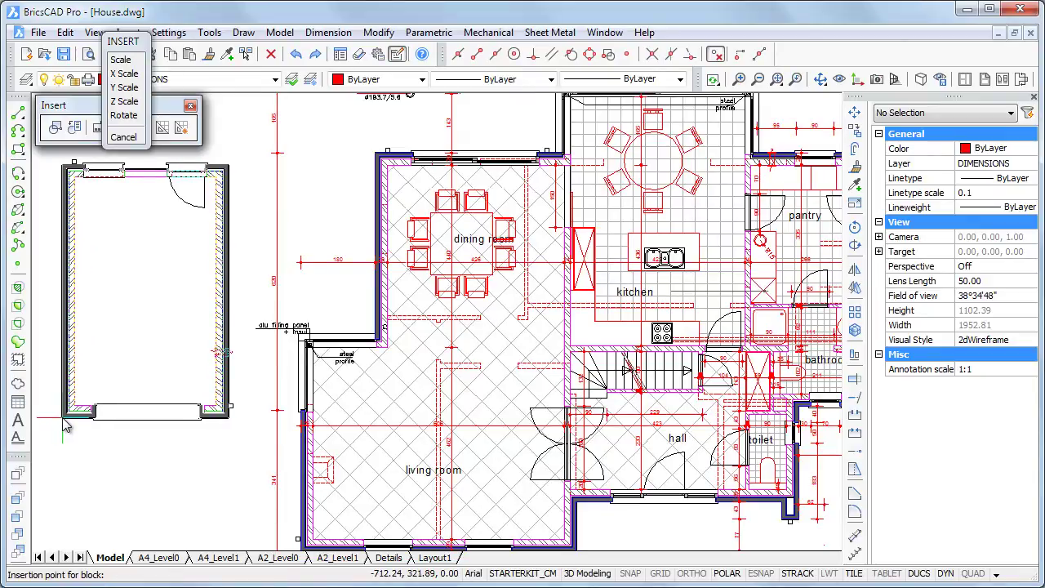
Set the Garage block's insertion point on the canvas left of the house.
click(65, 425)
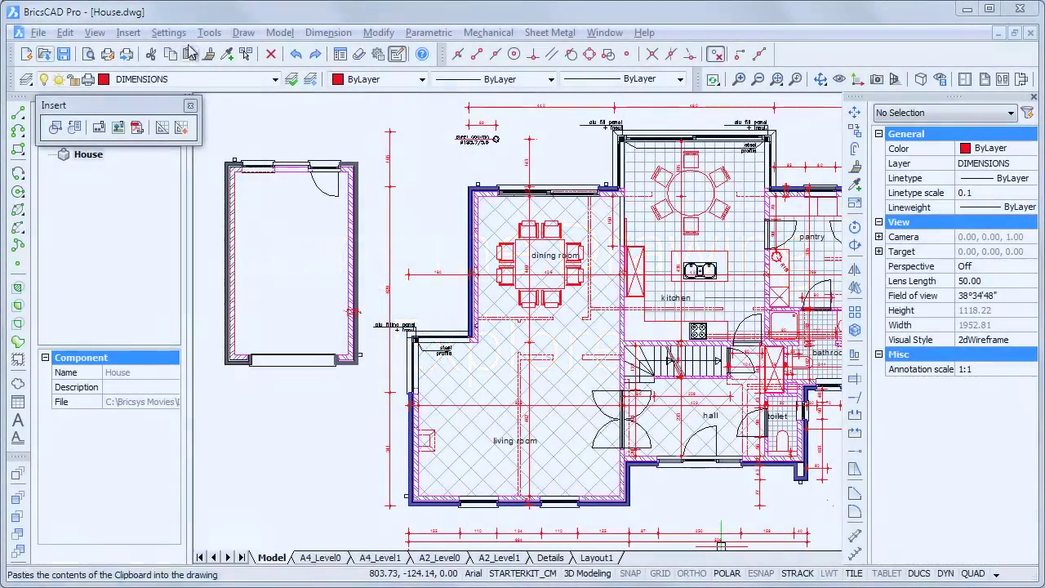
Open the Drawing Explorer's Blocks list and preview the AIR, DINING08 and LIVING blocks.
click(209, 33)
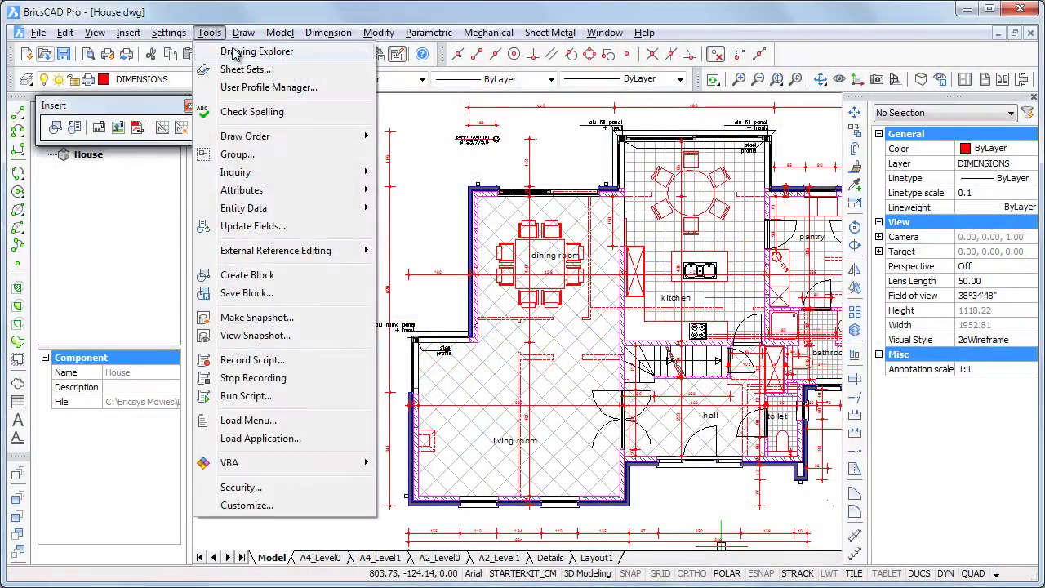
mouse_move(234, 53)
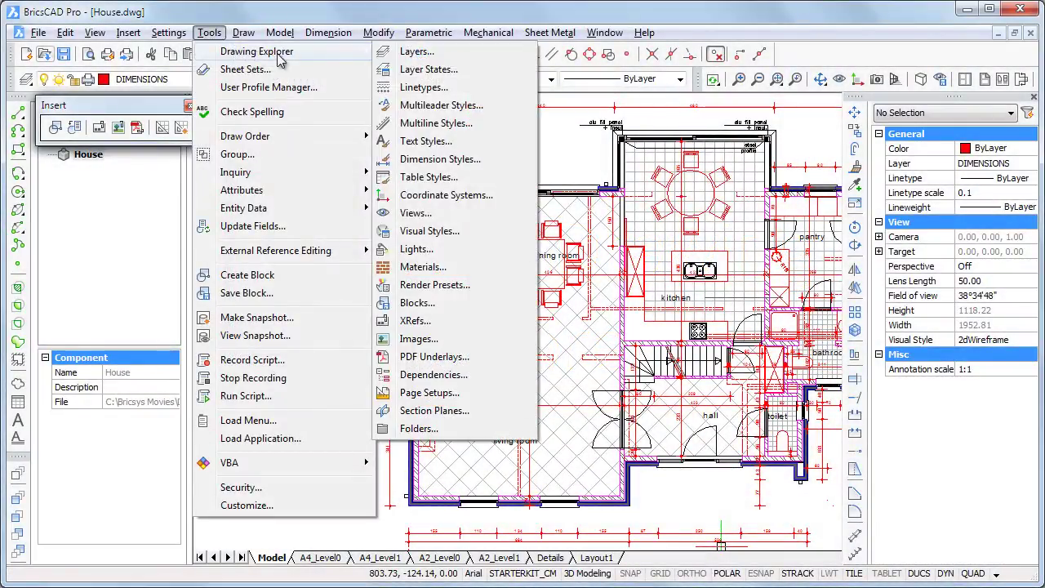
click(429, 303)
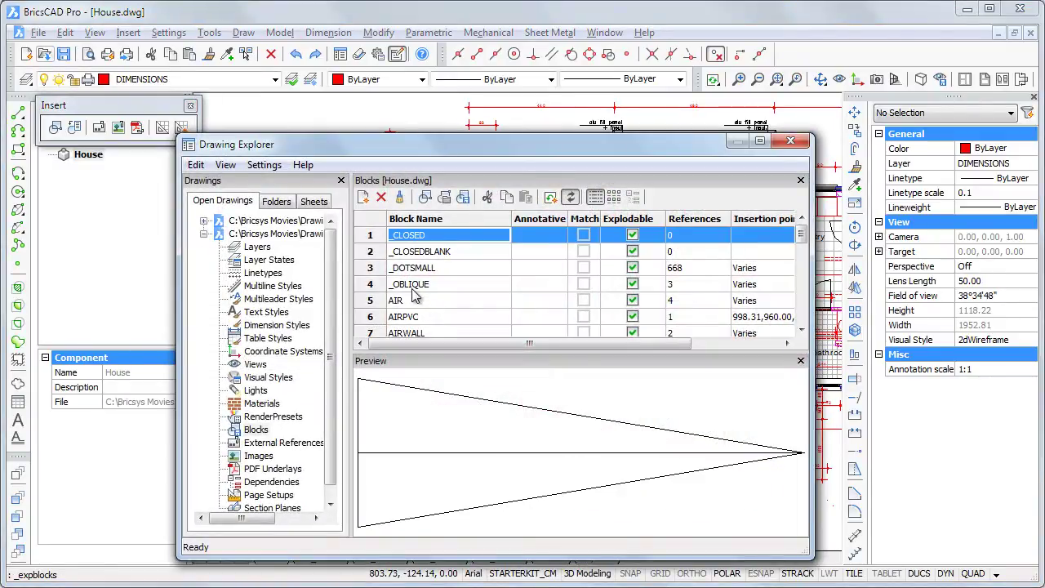
click(417, 301)
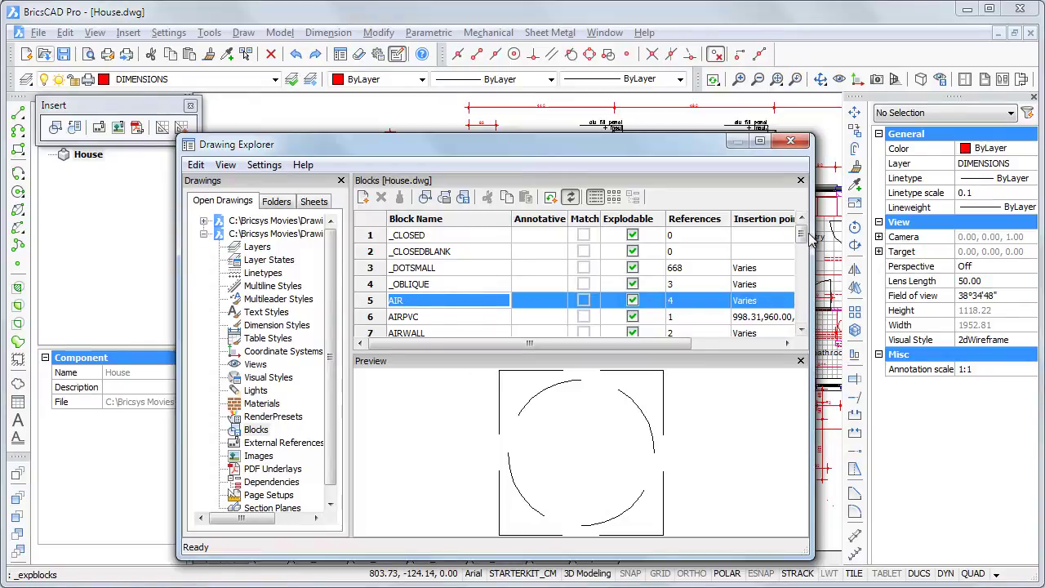
drag(803, 237, 801, 271)
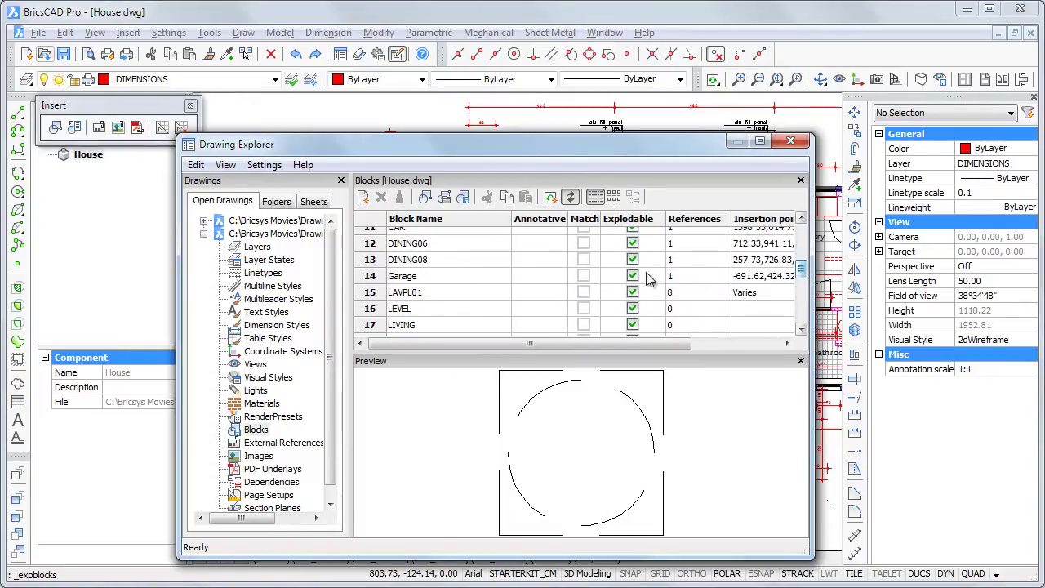
click(423, 261)
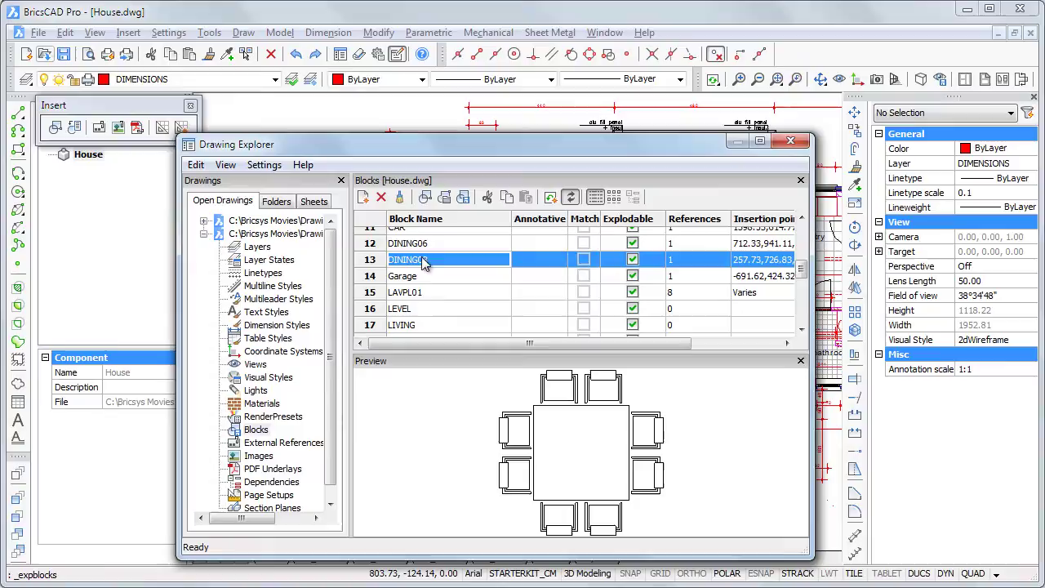
click(424, 326)
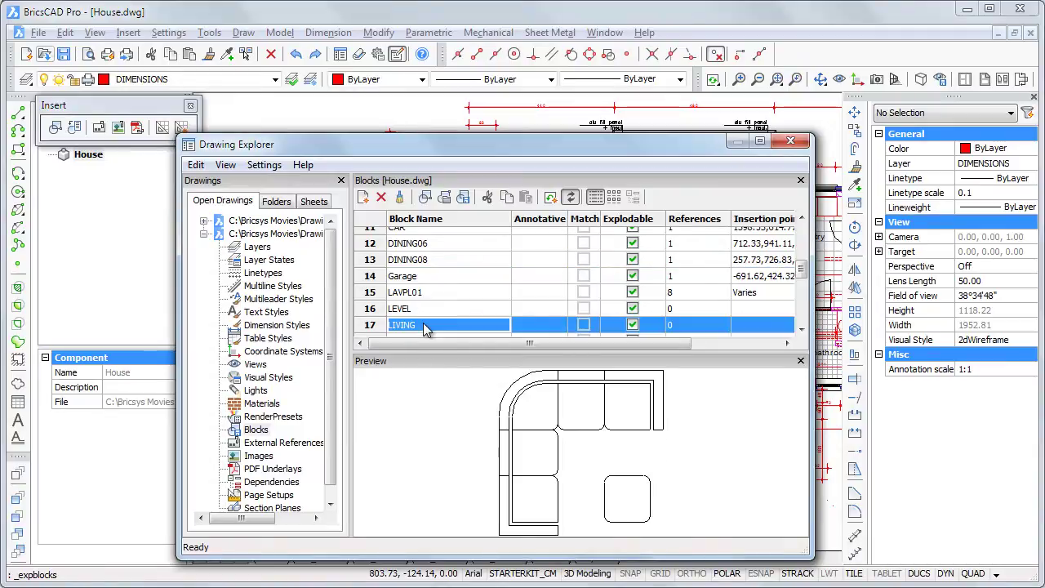
Switch to Icon View, preview Plan_Level1 and Garage, then select the LIVING block.
click(615, 198)
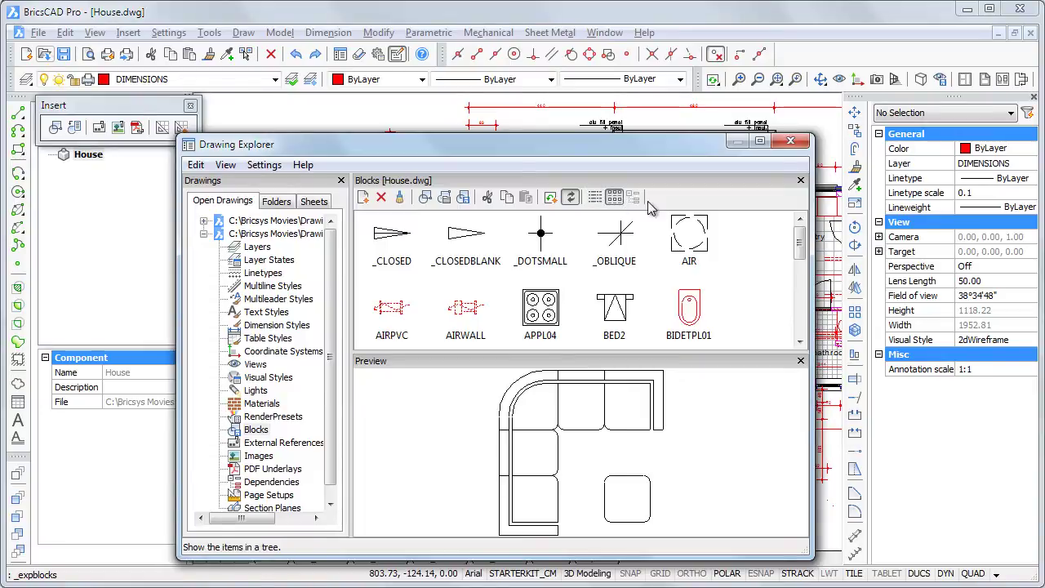
drag(800, 249, 796, 298)
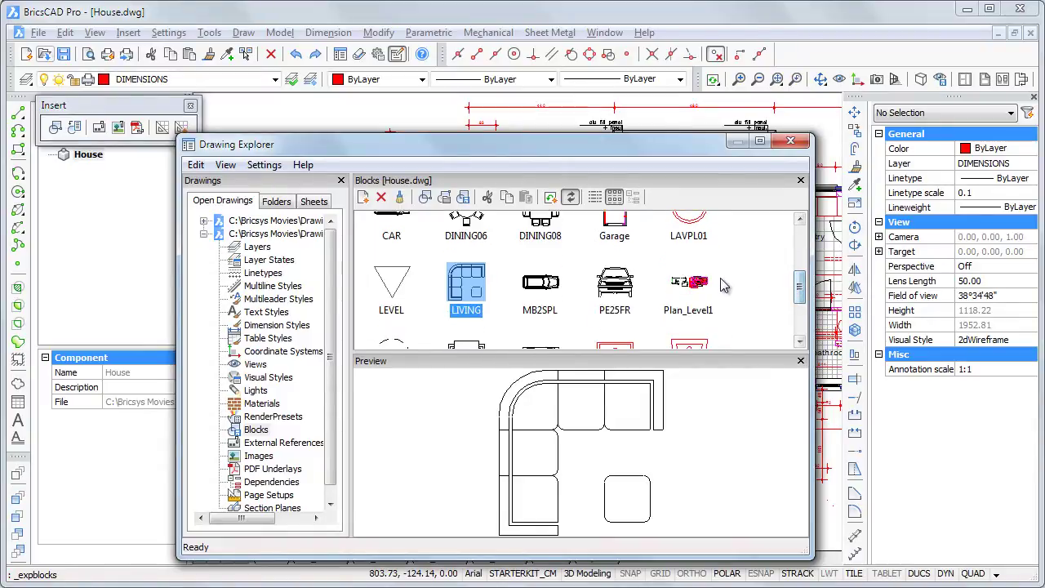
click(696, 283)
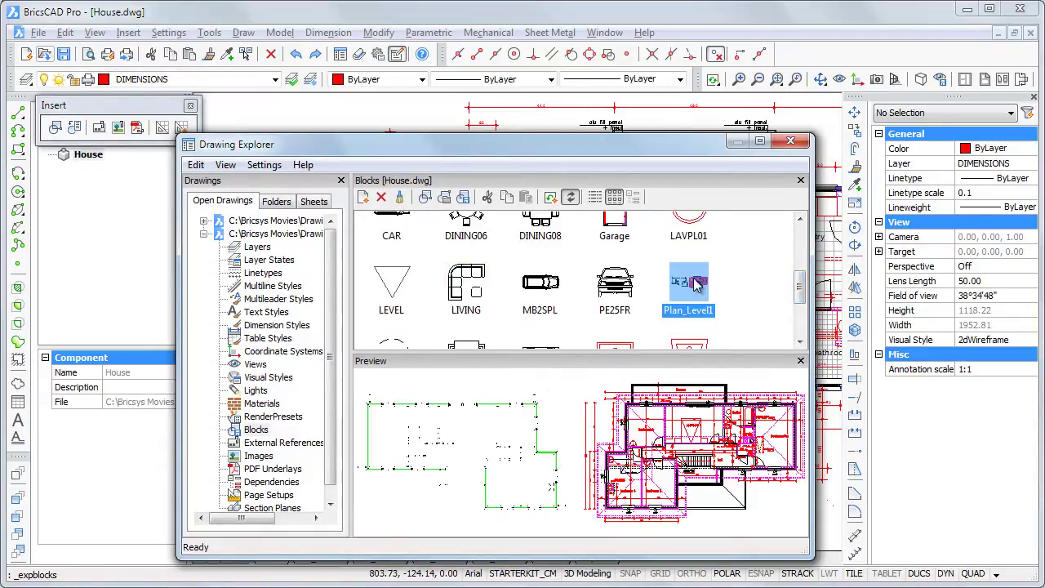
click(618, 230)
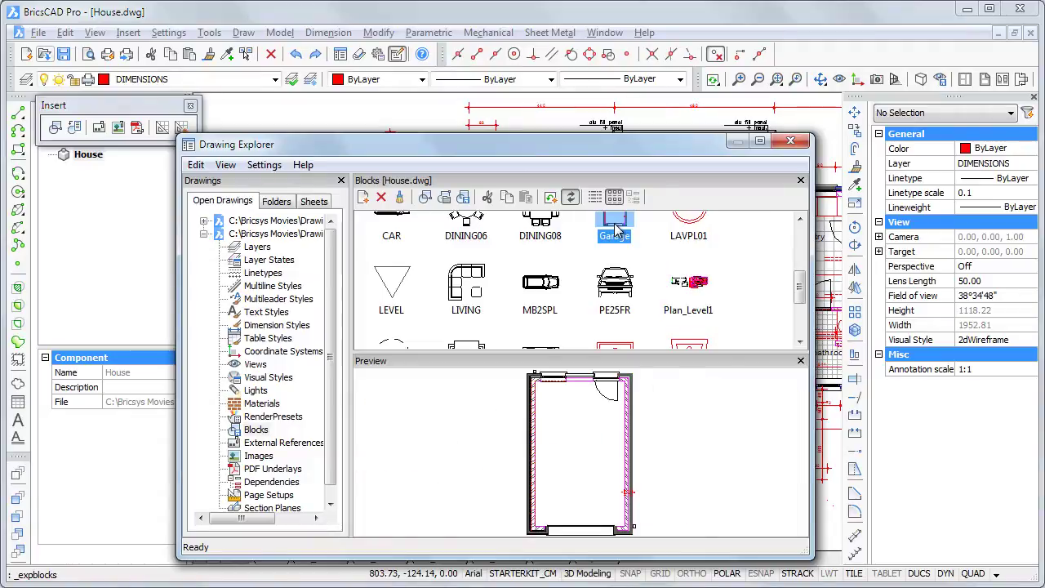
click(464, 303)
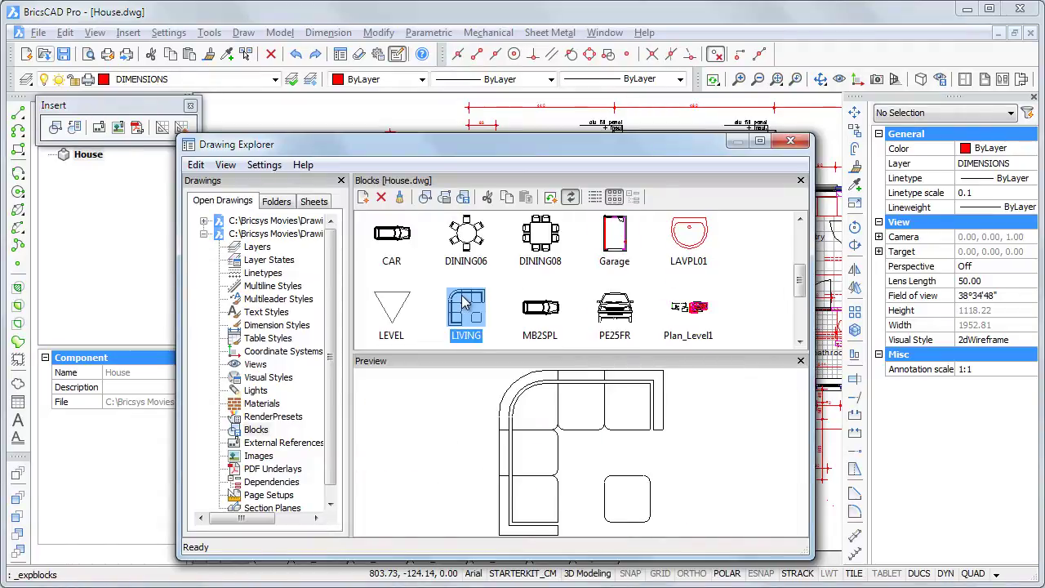
Insert the LIVING sofa block in the living room at default scale and rotation.
double_click(463, 304)
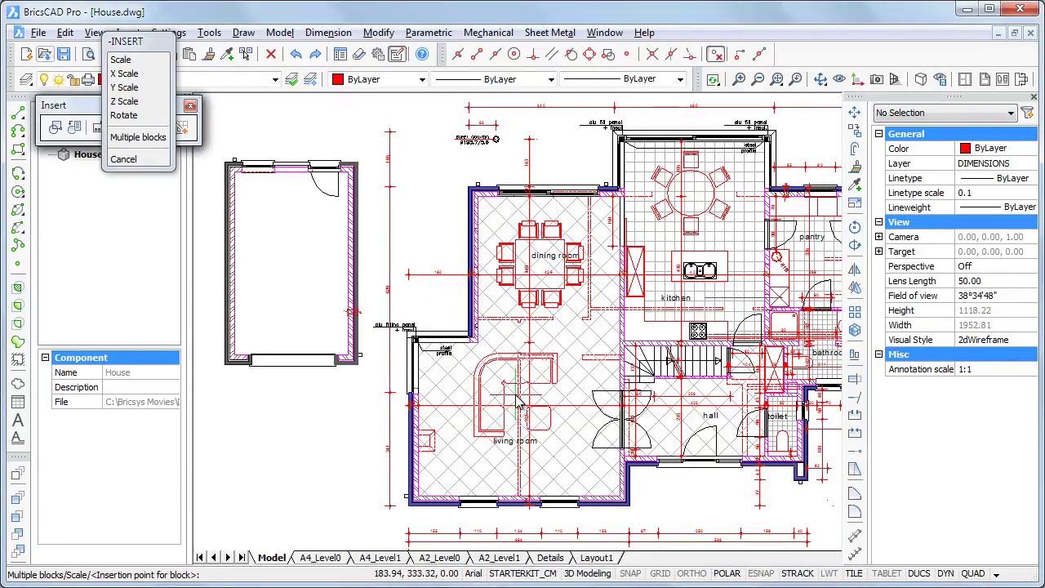
click(518, 403)
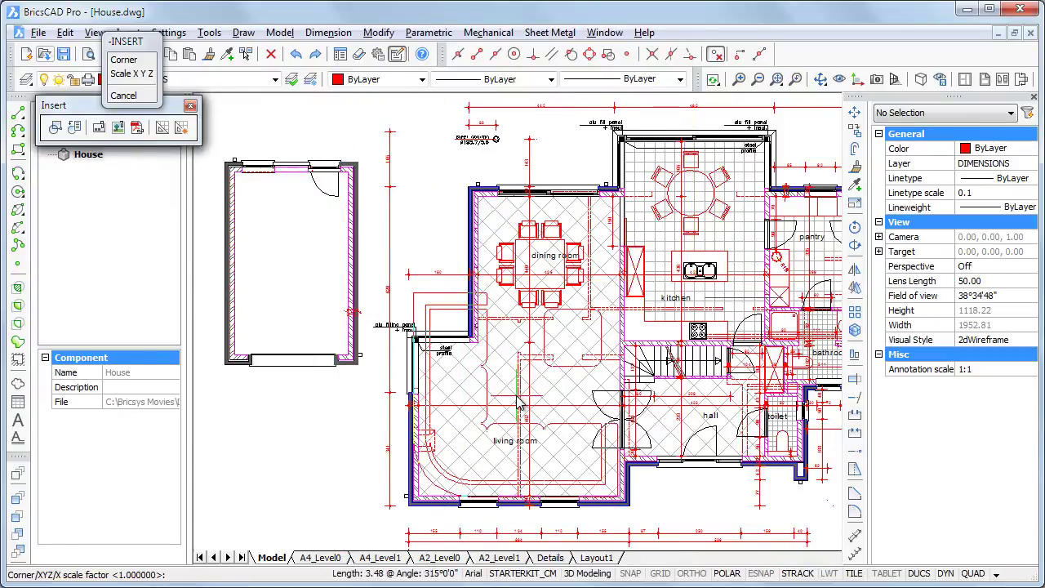
key(Return)
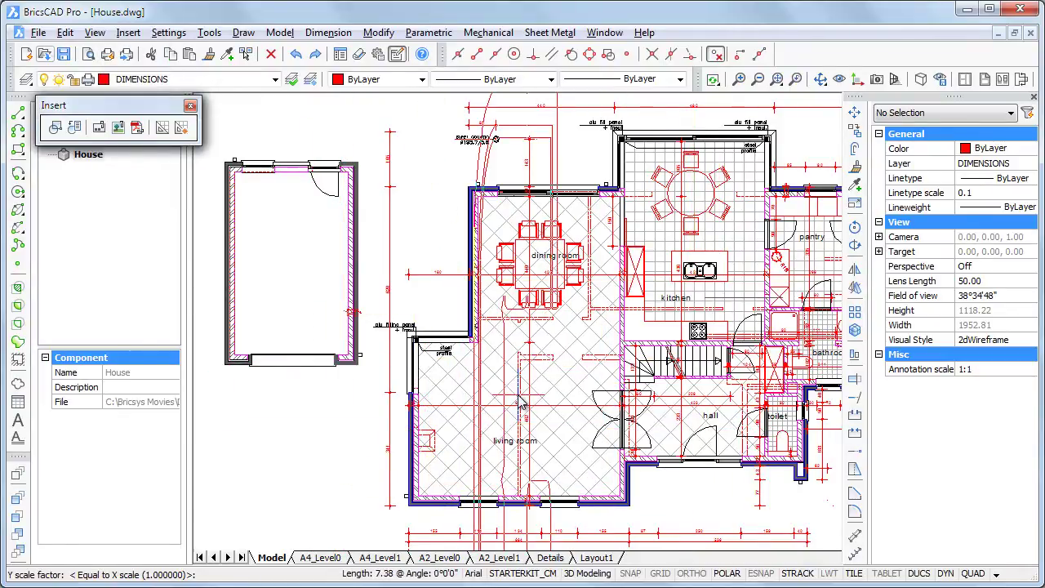
key(Return)
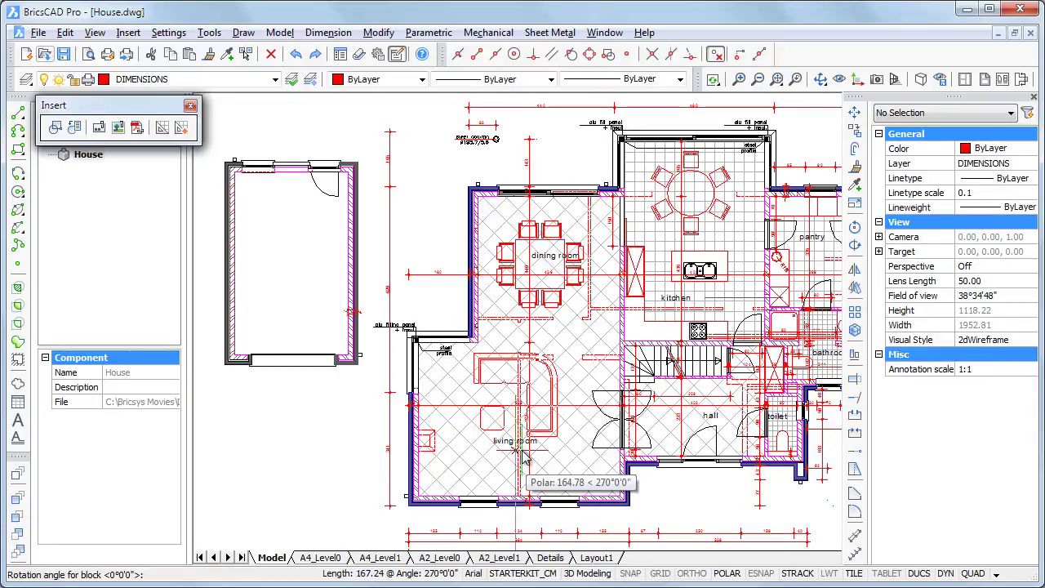
click(523, 454)
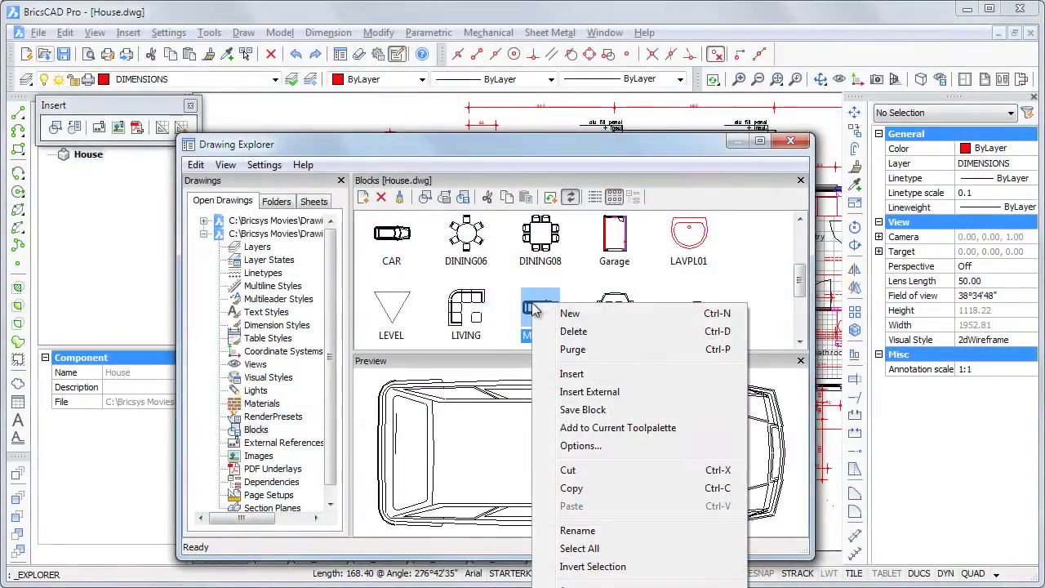
Turn on Fixed Scale with value 1 in the Drawing Explorer insertion options.
click(574, 447)
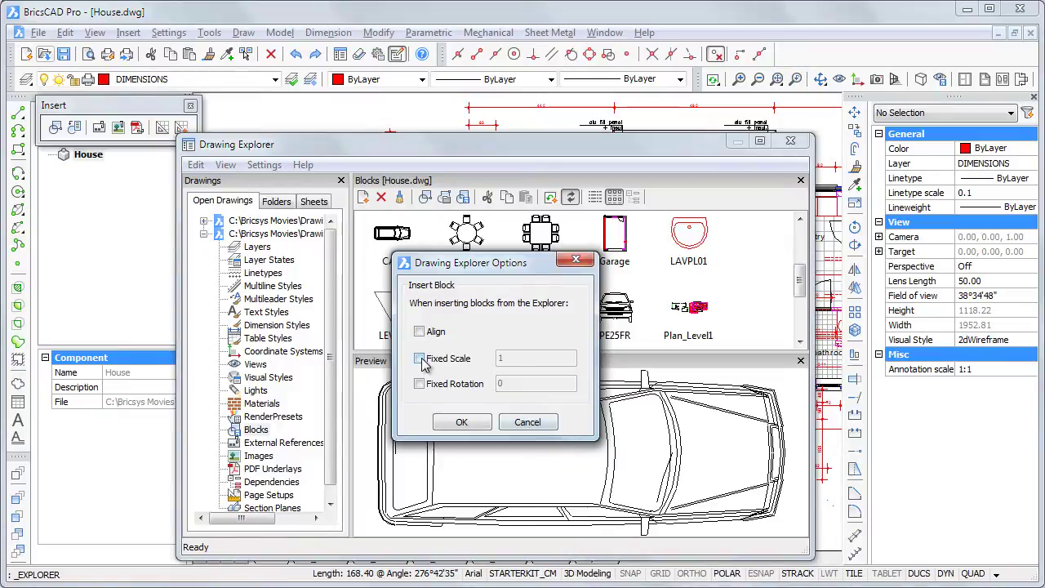
click(420, 360)
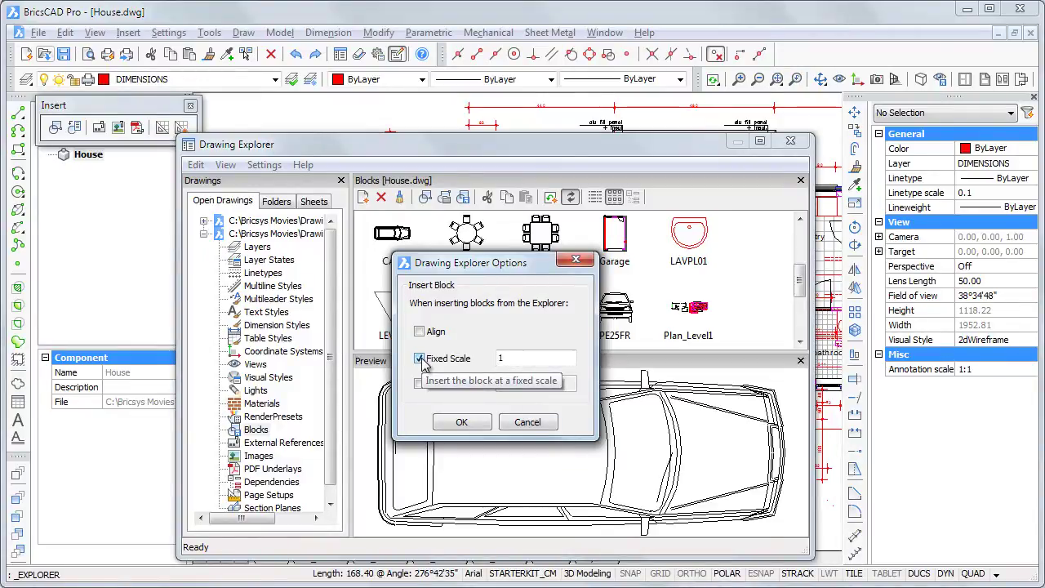
click(463, 423)
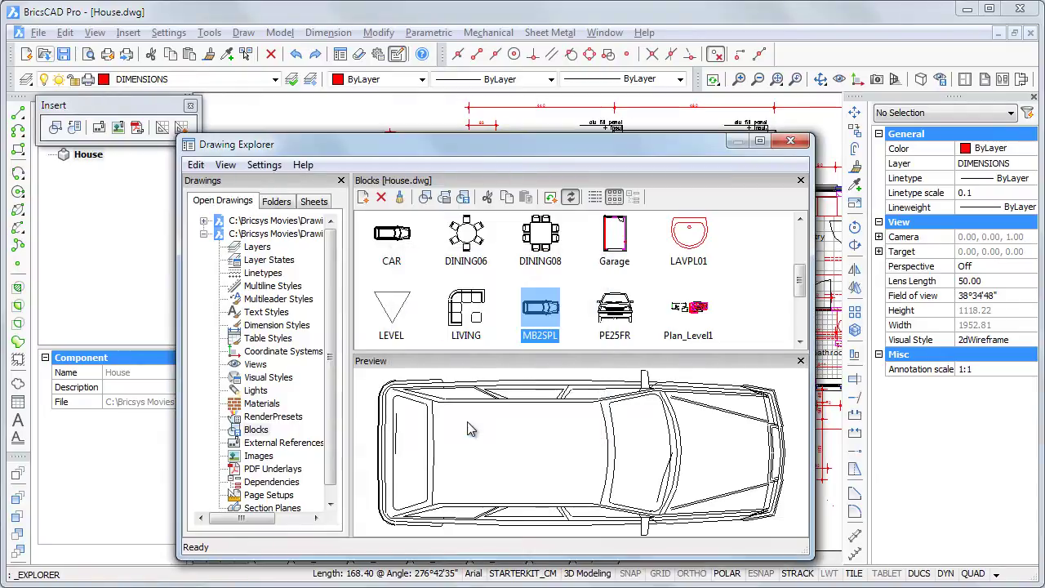
Insert the MB2SPL car inside the garage with a 90° rotation.
double_click(533, 314)
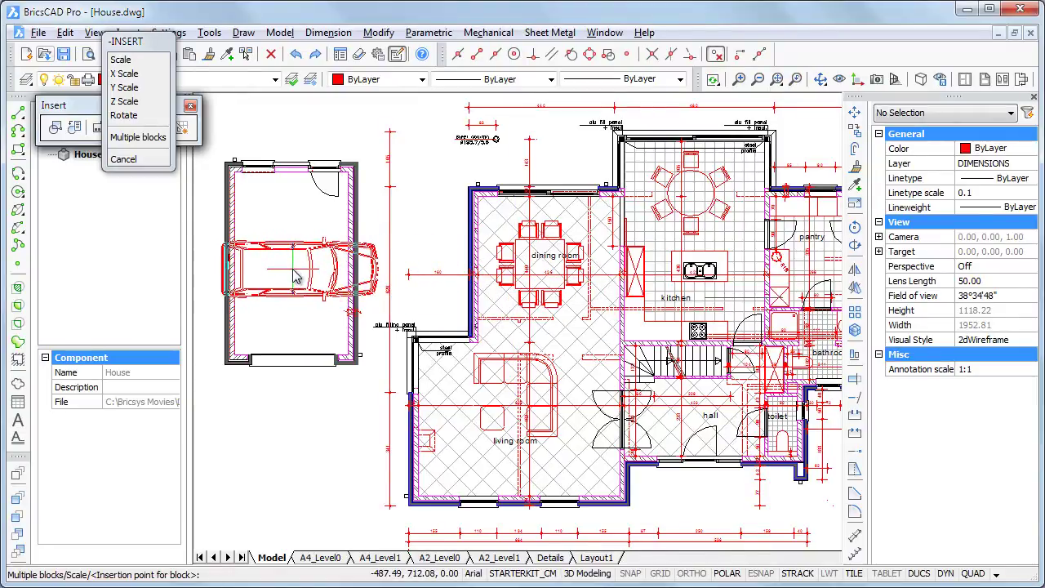
click(296, 279)
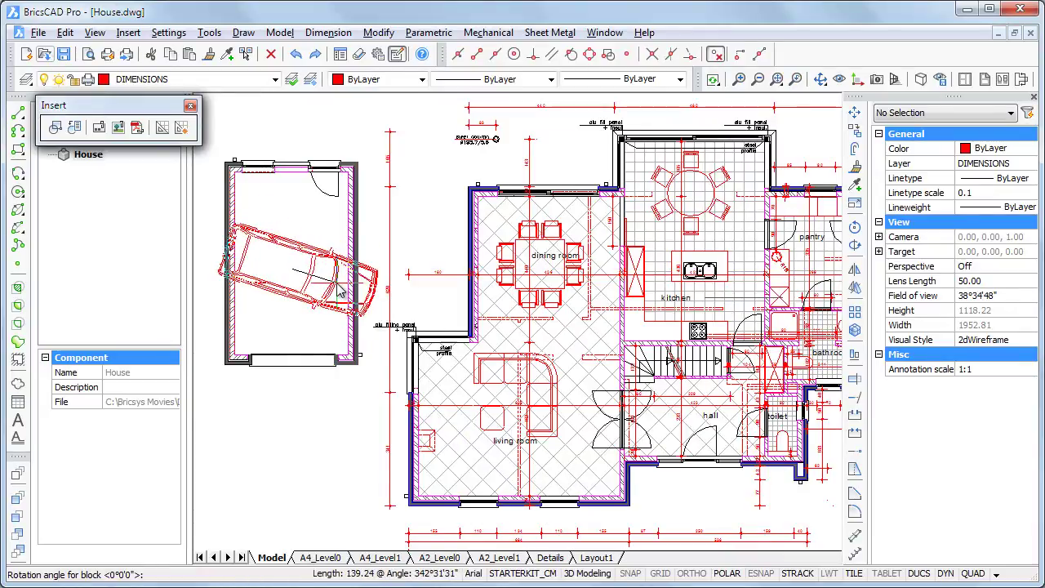
text(9)
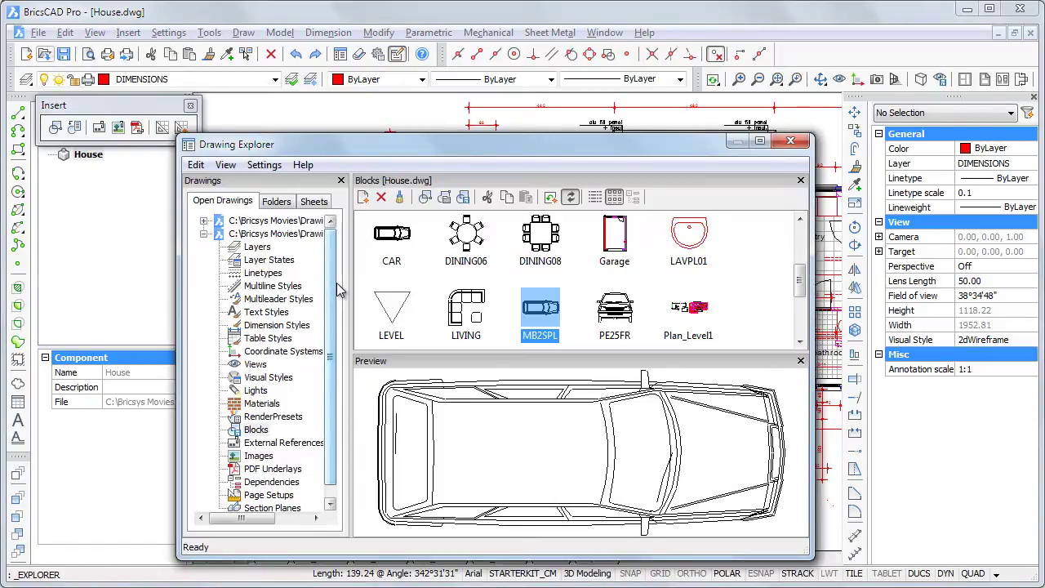
Close the explorer and open the Drawing Explorer for Road.dwg.
click(792, 143)
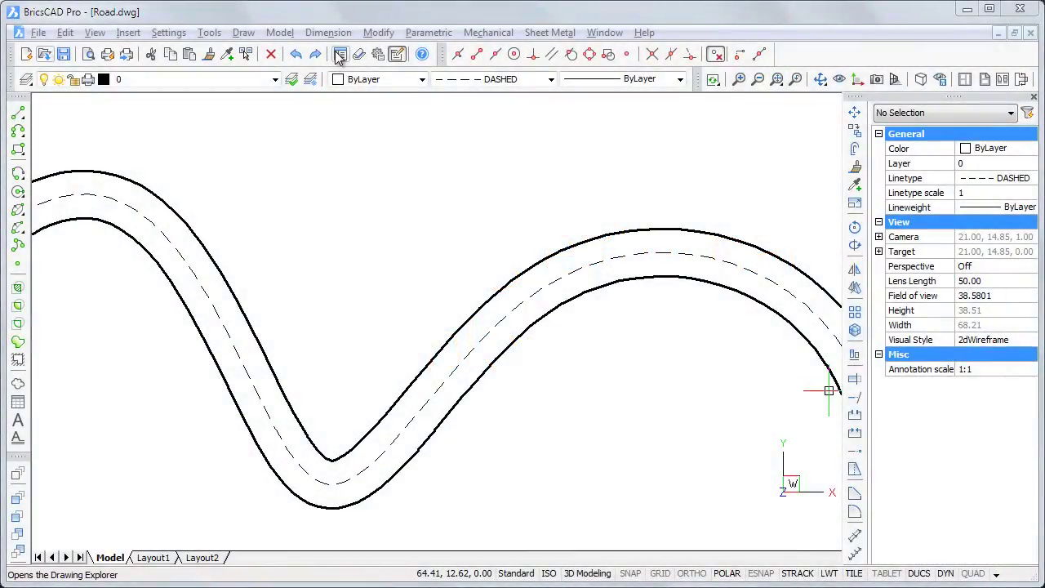
click(342, 57)
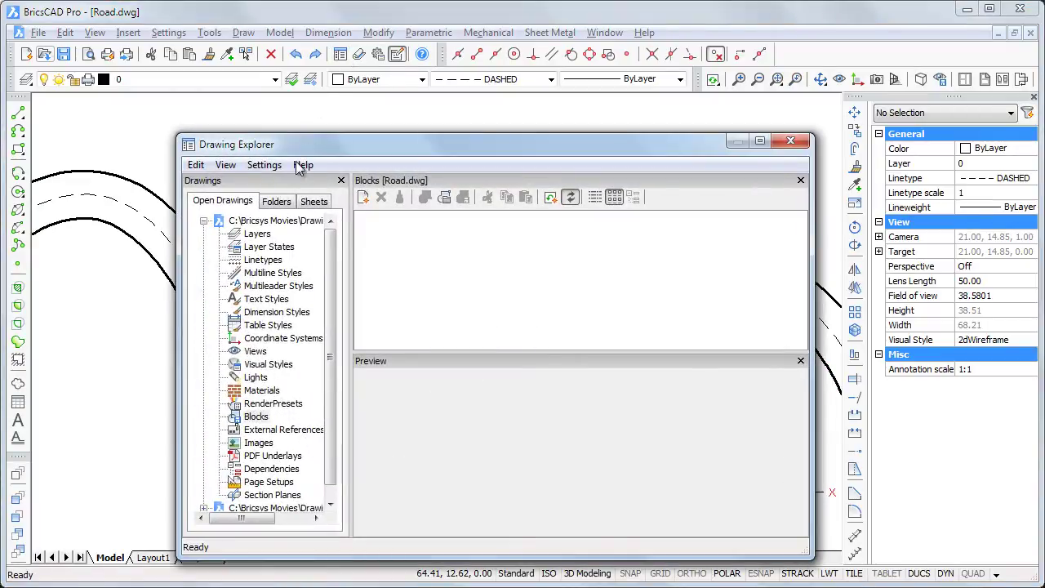
In the Folders tab, view the blocks in Cars.dwg, Electric.dwg and Furniture.dwg.
click(278, 202)
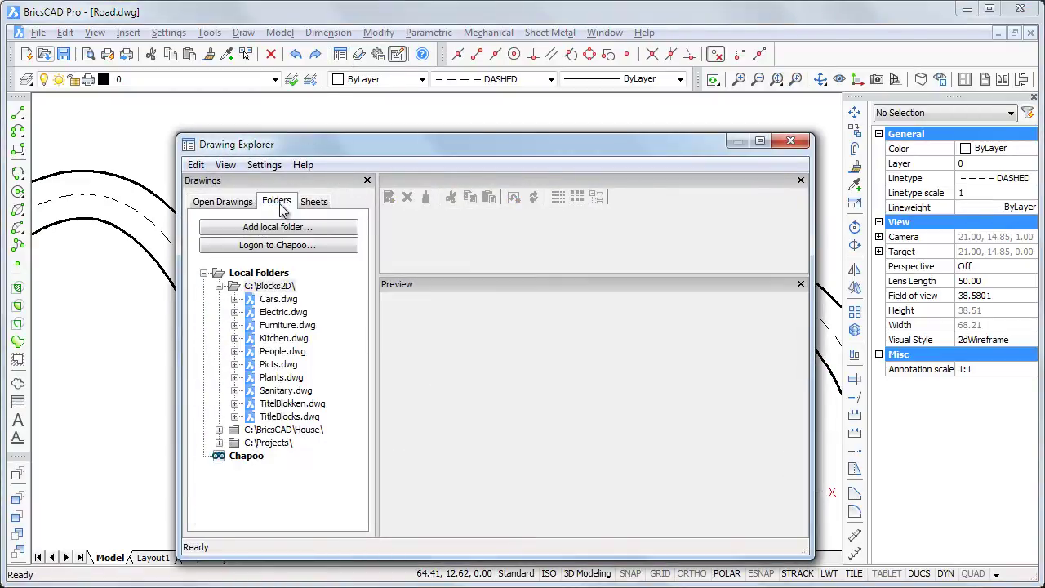
click(236, 300)
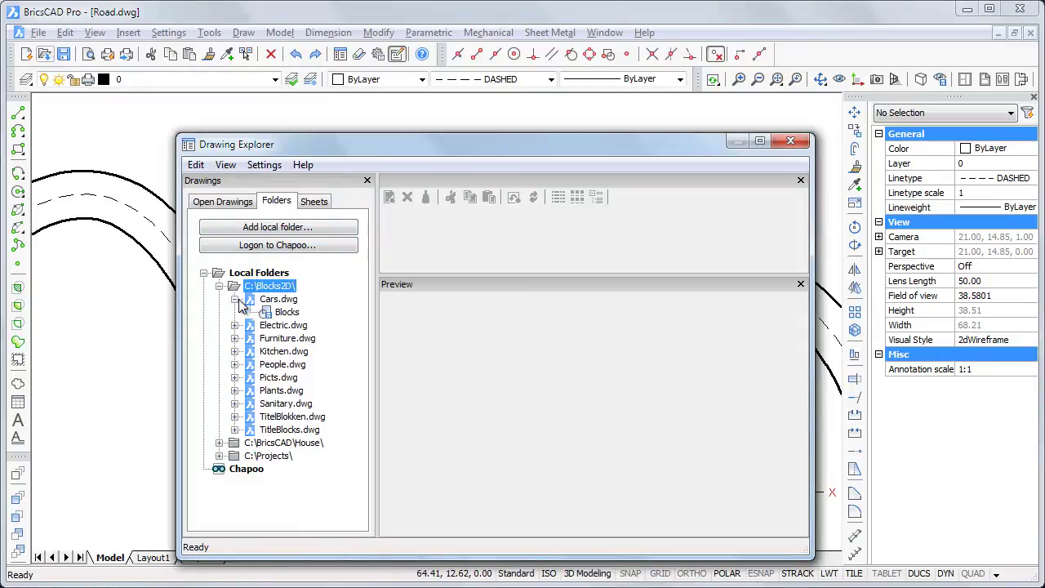
click(282, 313)
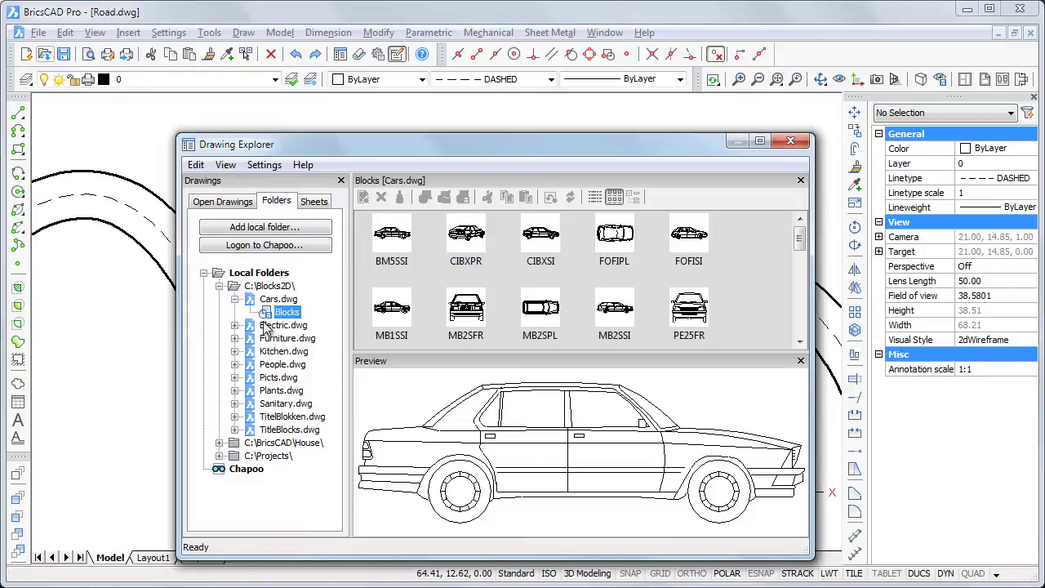
click(236, 325)
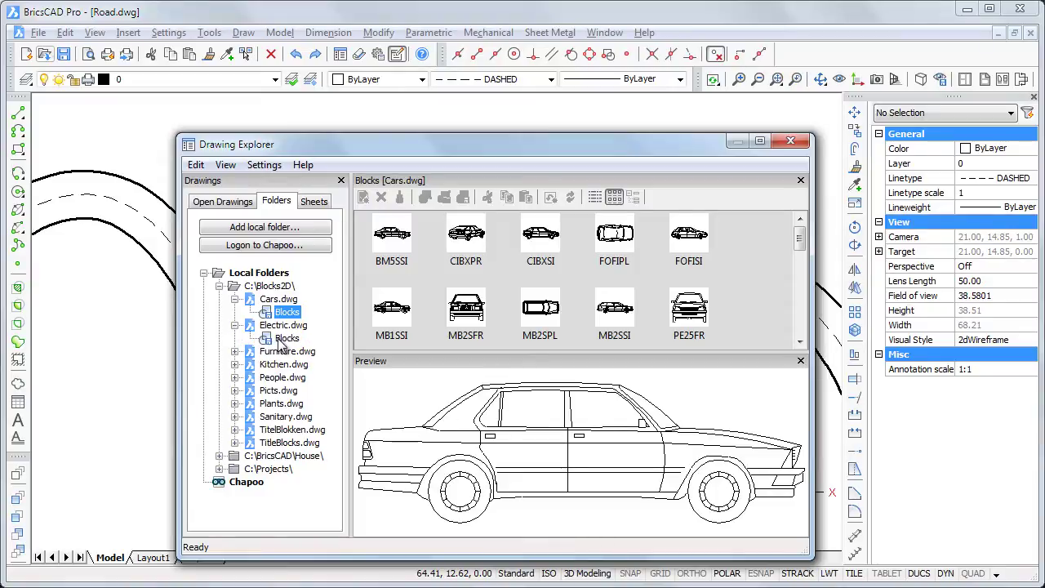
click(285, 340)
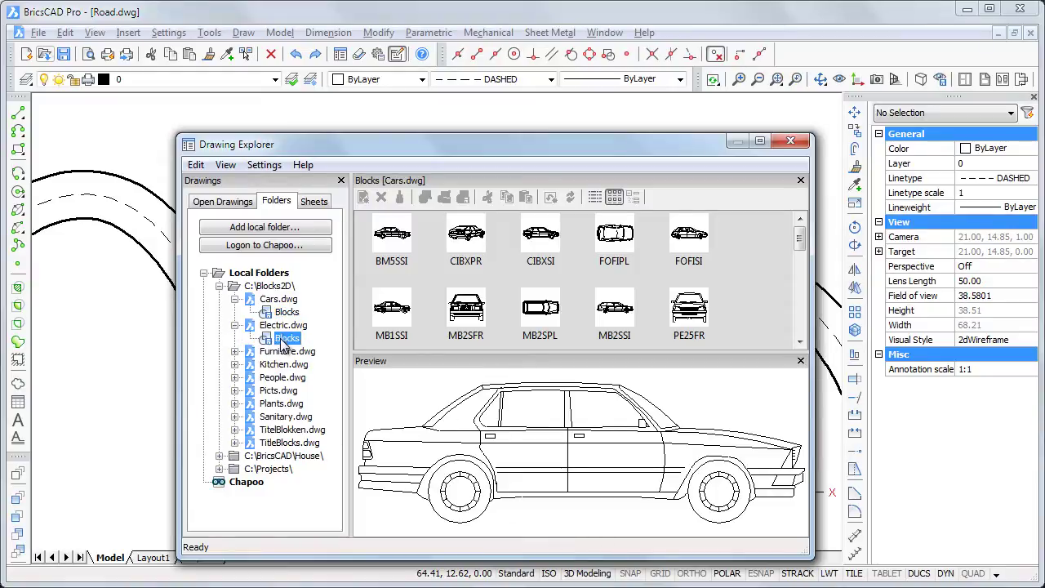
click(237, 353)
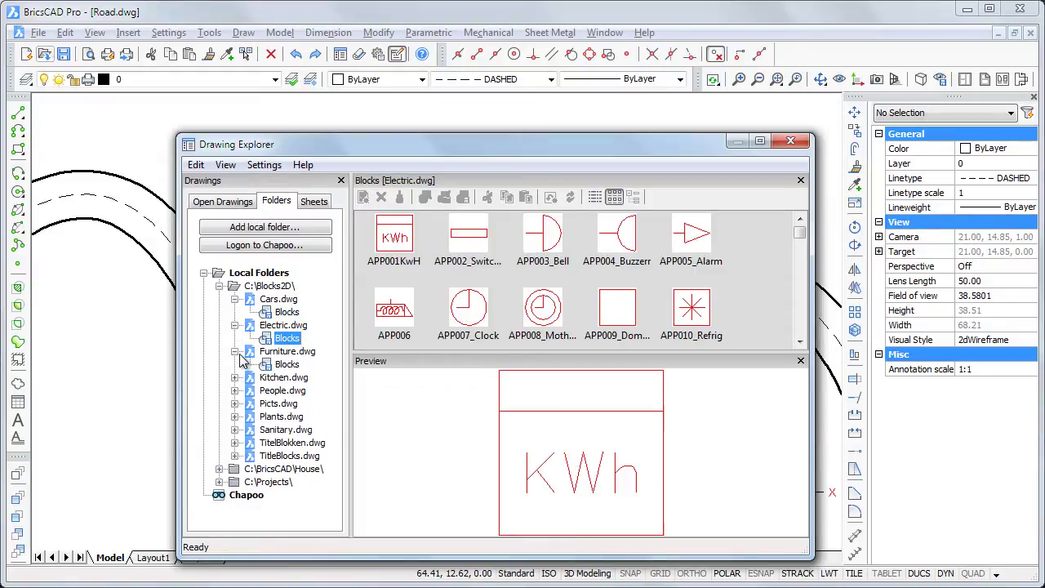
click(286, 366)
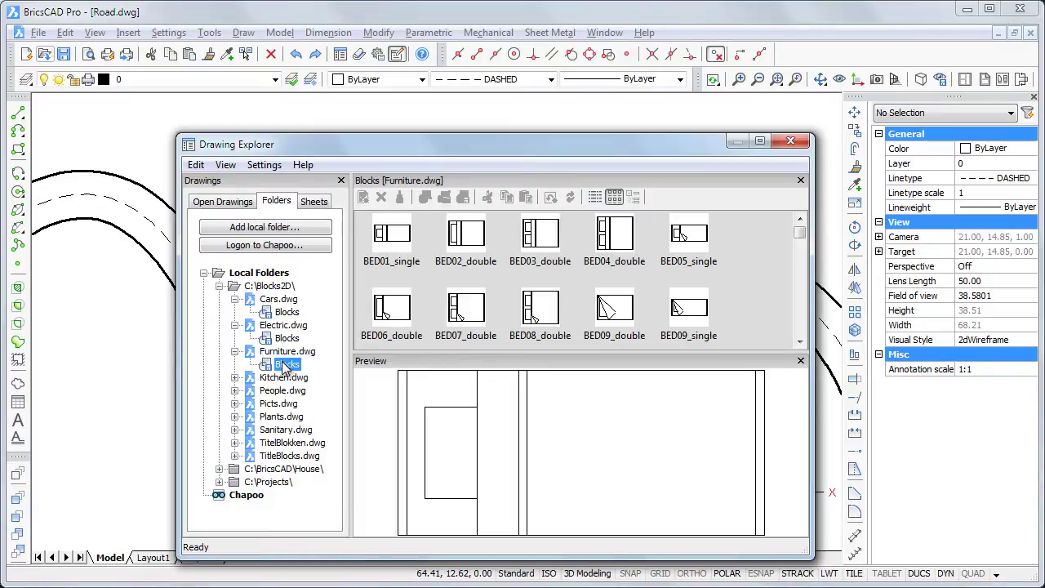
Return to the Cars.dwg blocks, scroll through them and select the PO11PL car.
click(286, 313)
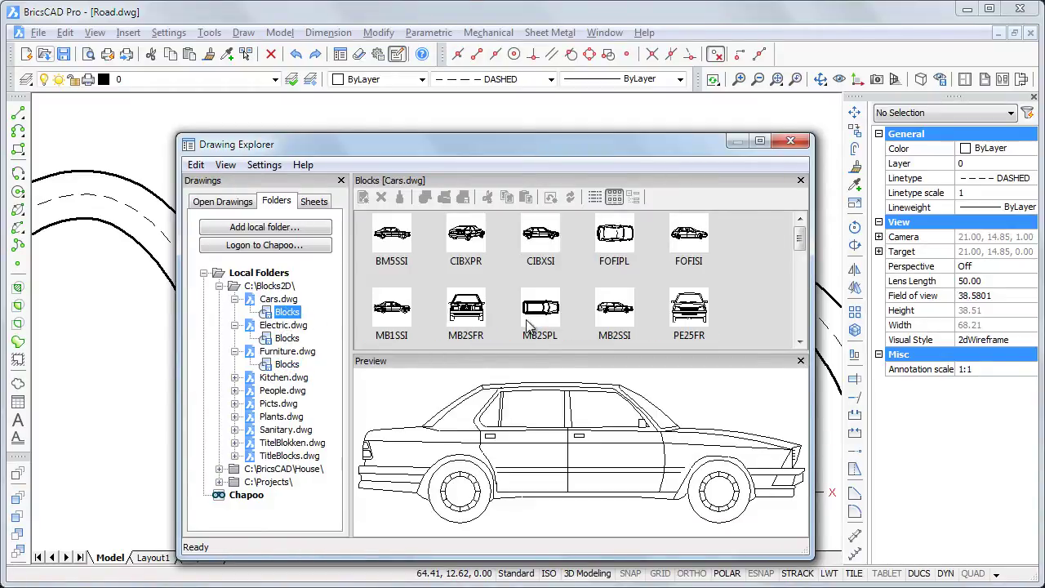
click(803, 327)
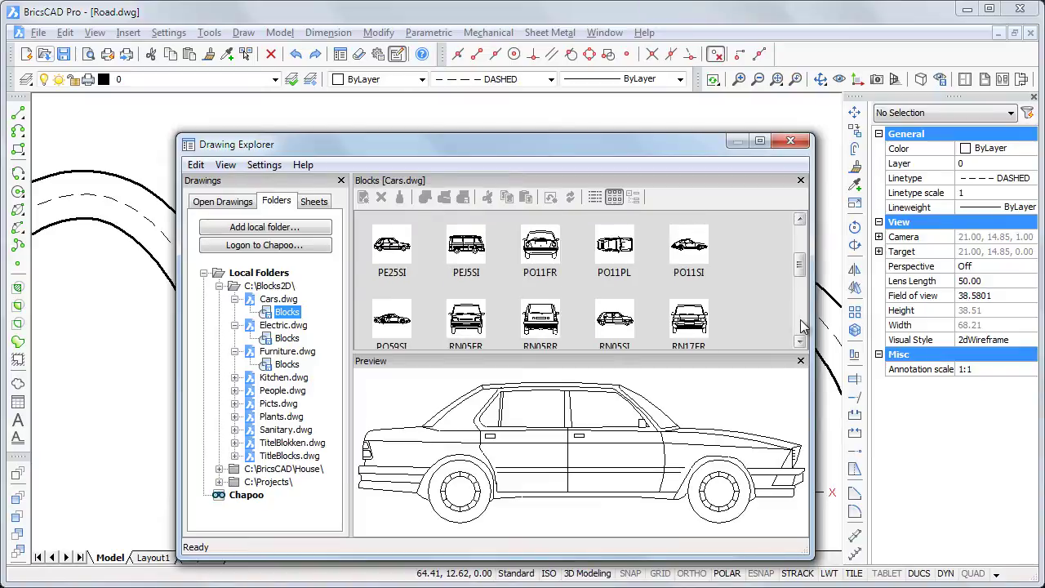
click(803, 326)
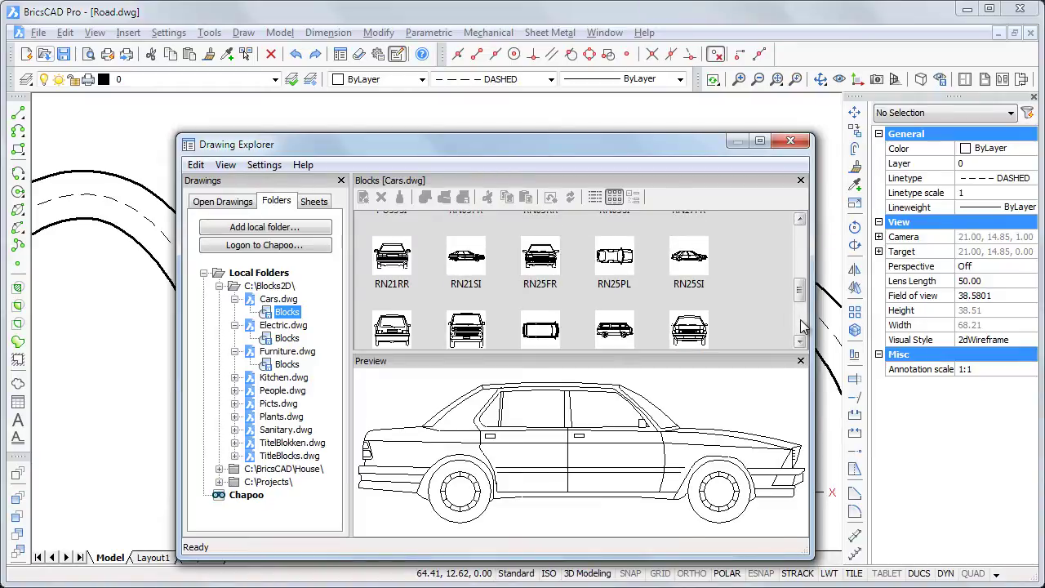
click(796, 237)
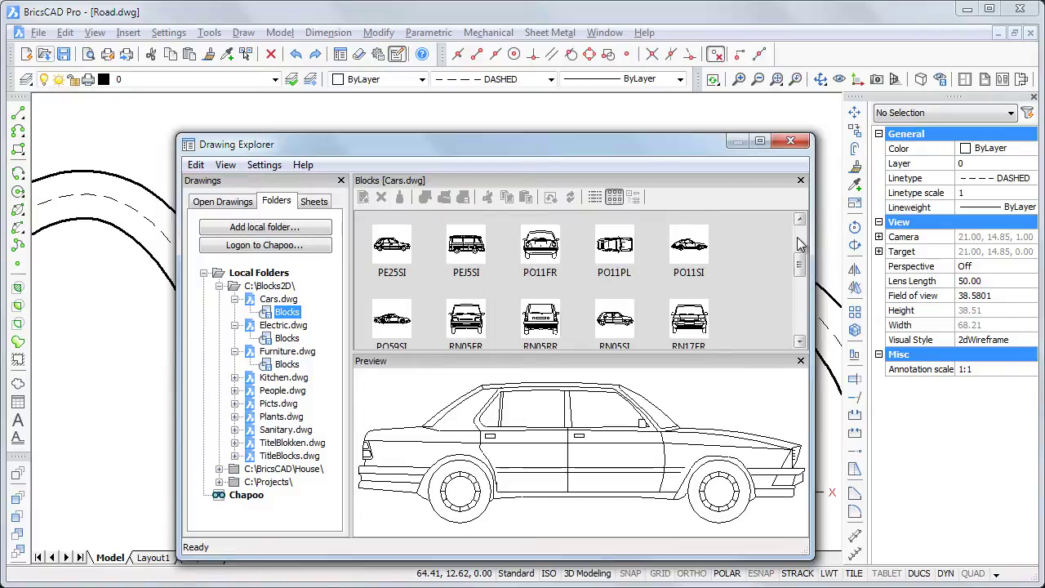
click(614, 243)
Turn on Align in the Drawing Explorer block insertion options for PO11PL.
right_click(614, 242)
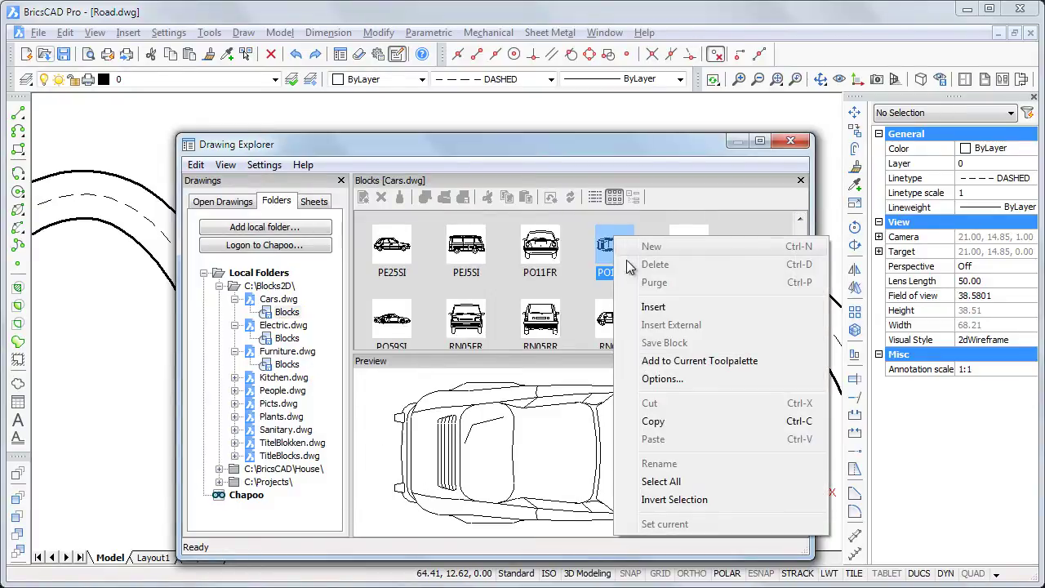
click(663, 379)
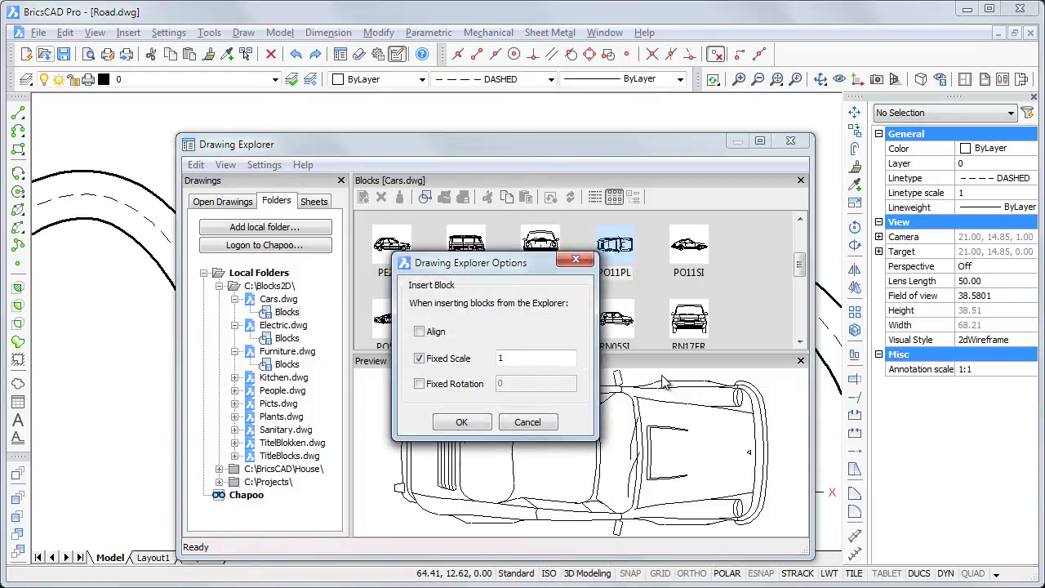
click(420, 332)
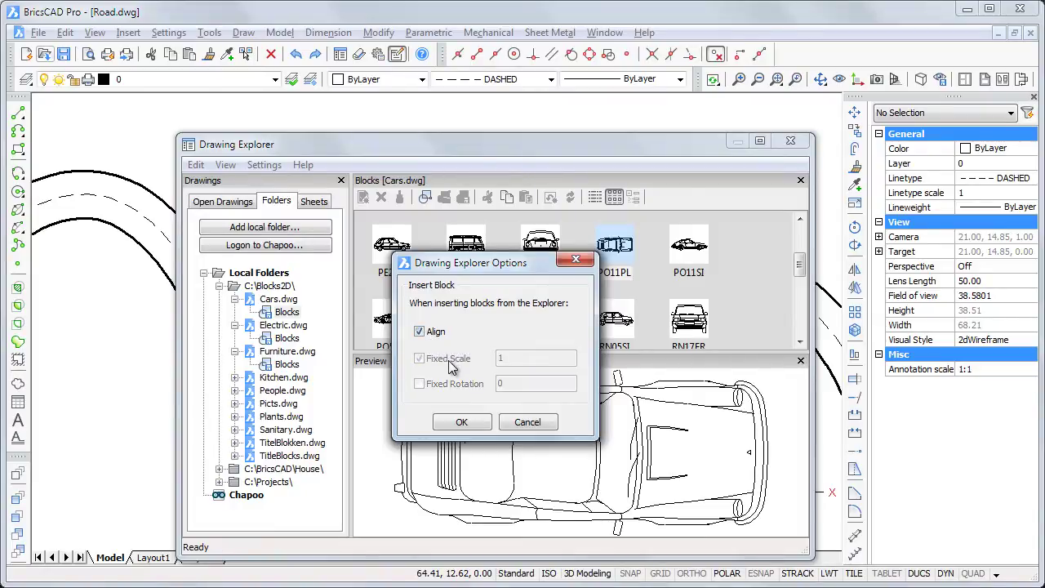
click(460, 423)
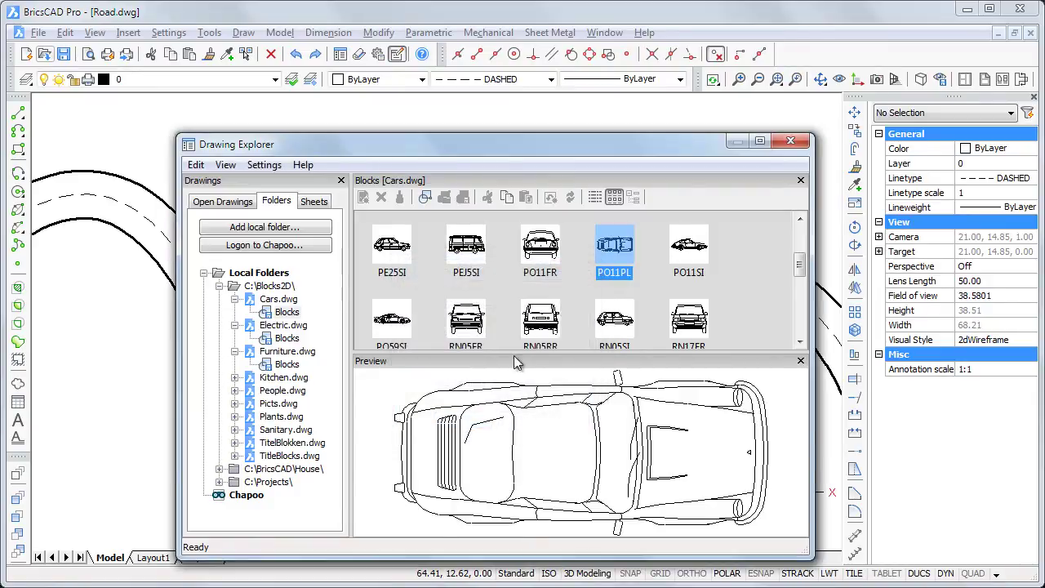
Insert the PO11PL car aligned to the road's dashed centre line using Nearest snap.
double_click(611, 244)
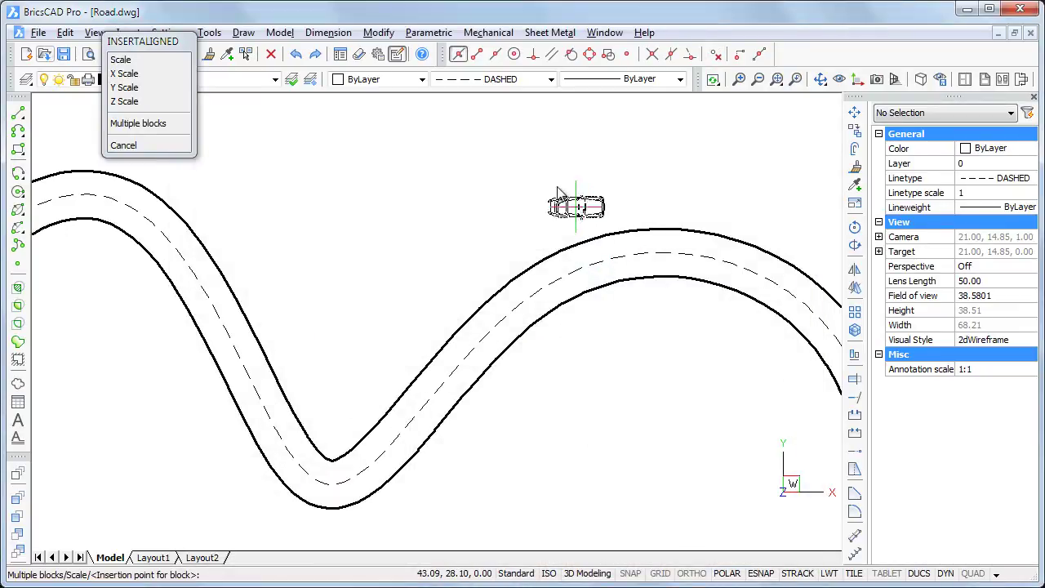
click(465, 60)
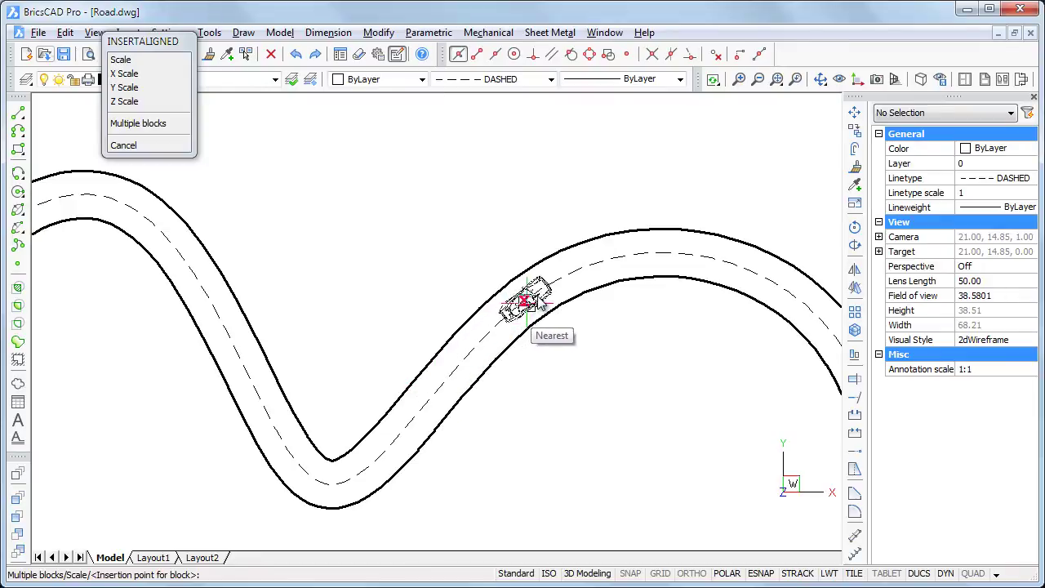
click(714, 259)
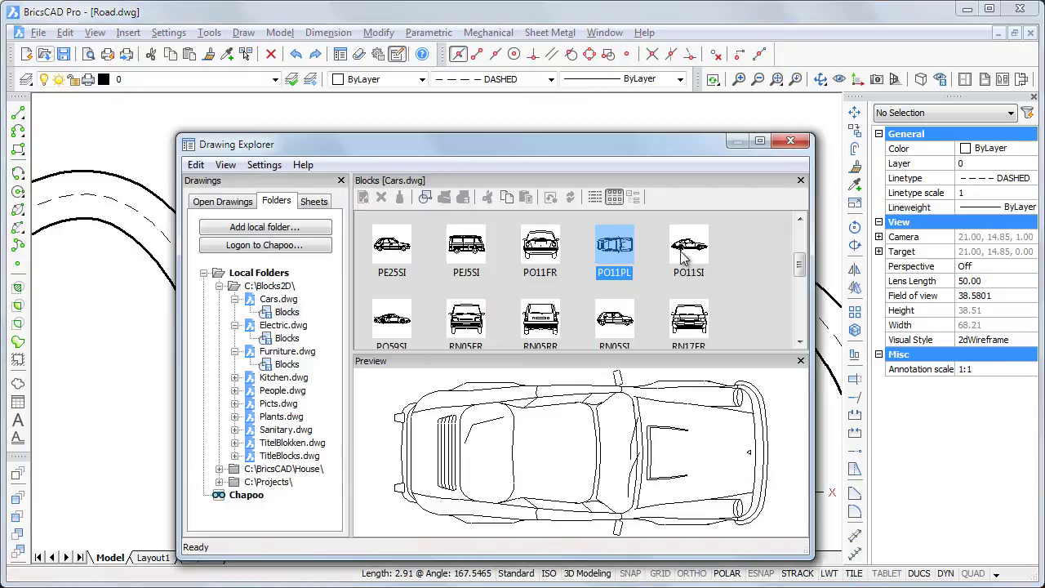
Close the Drawing Explorer window.
click(789, 140)
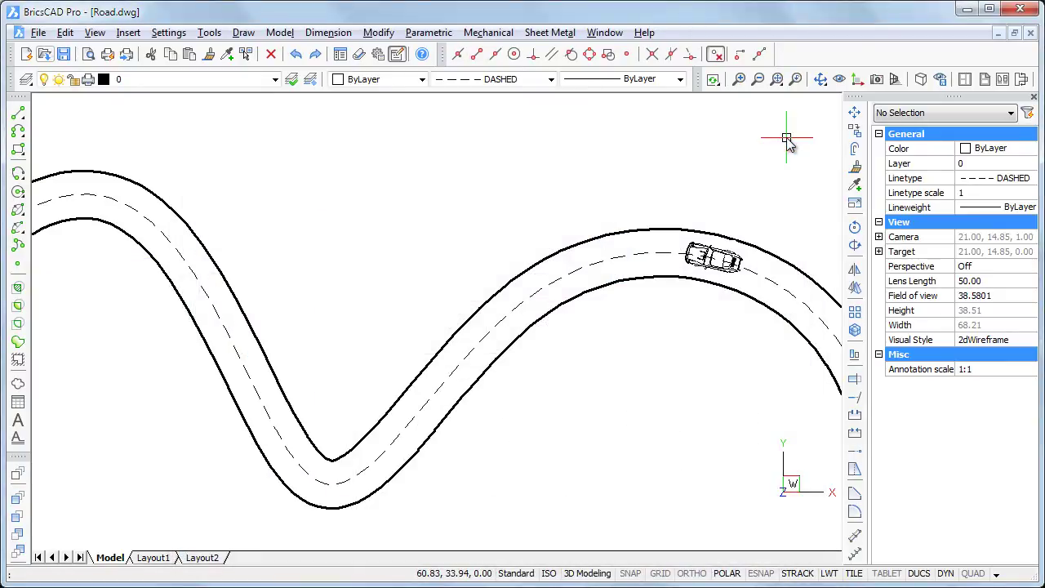